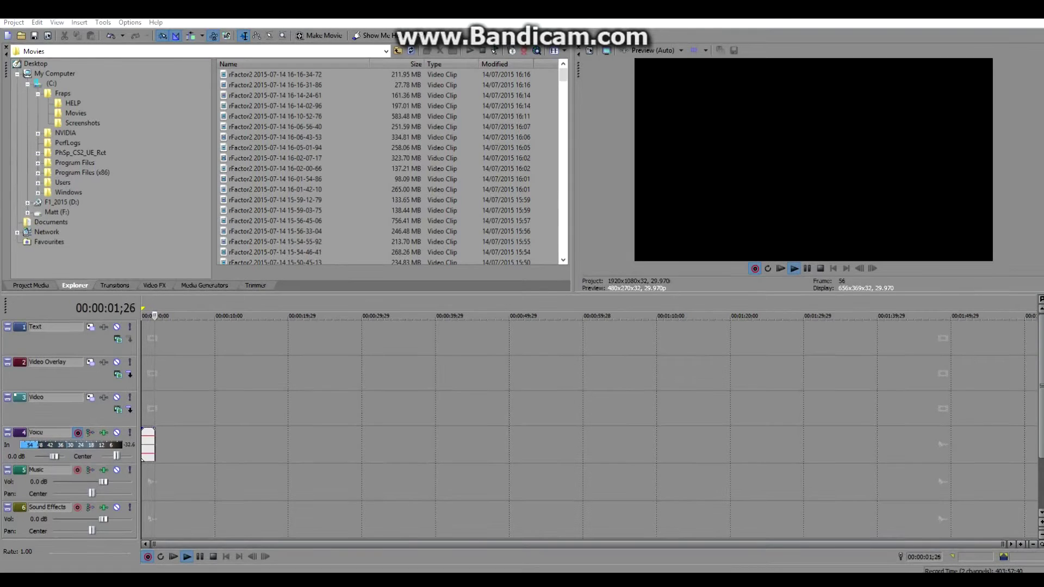
Switch to the RLE 3.0.2013.0311 folder window, enter its RLE subfolder and launch Ryder Language Editor.
mouse_move(383, 580)
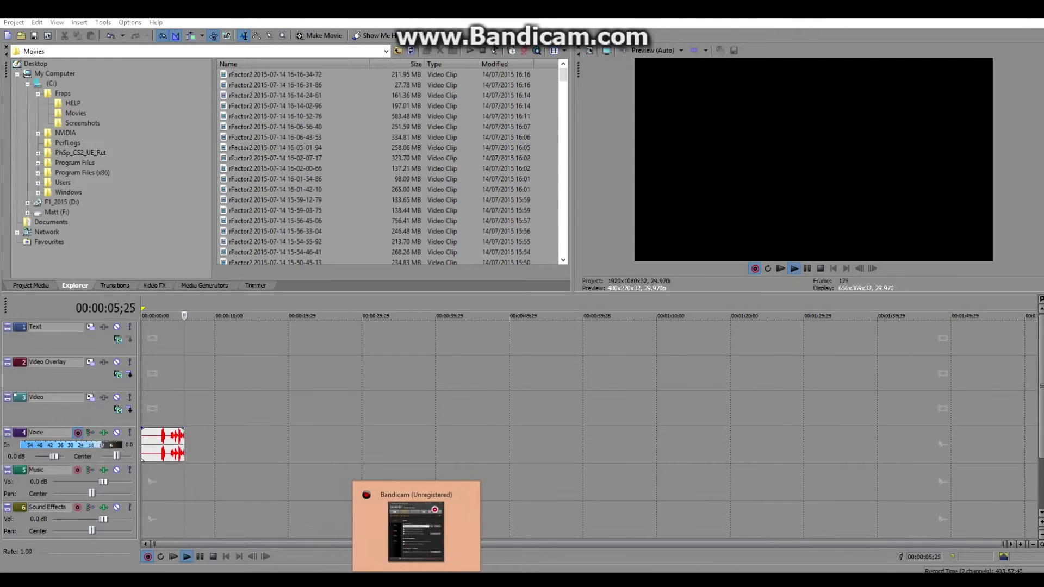
mouse_move(130, 579)
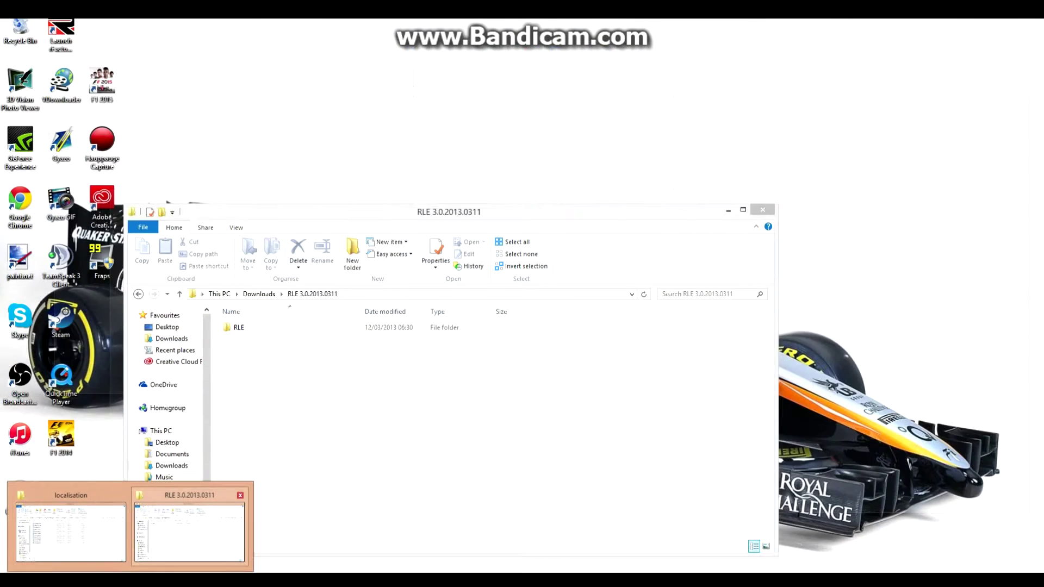
click(190, 532)
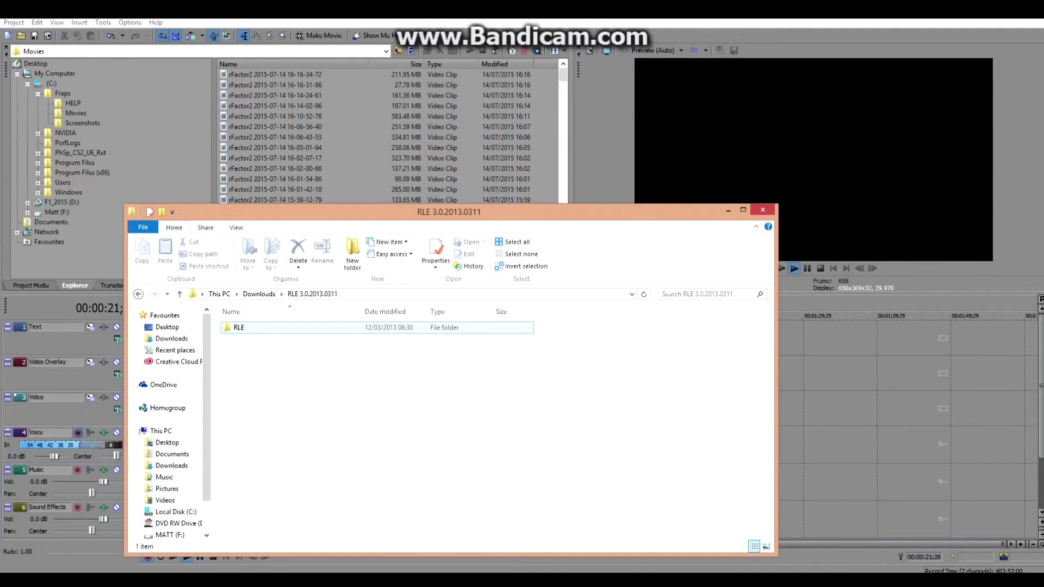
double_click(238, 328)
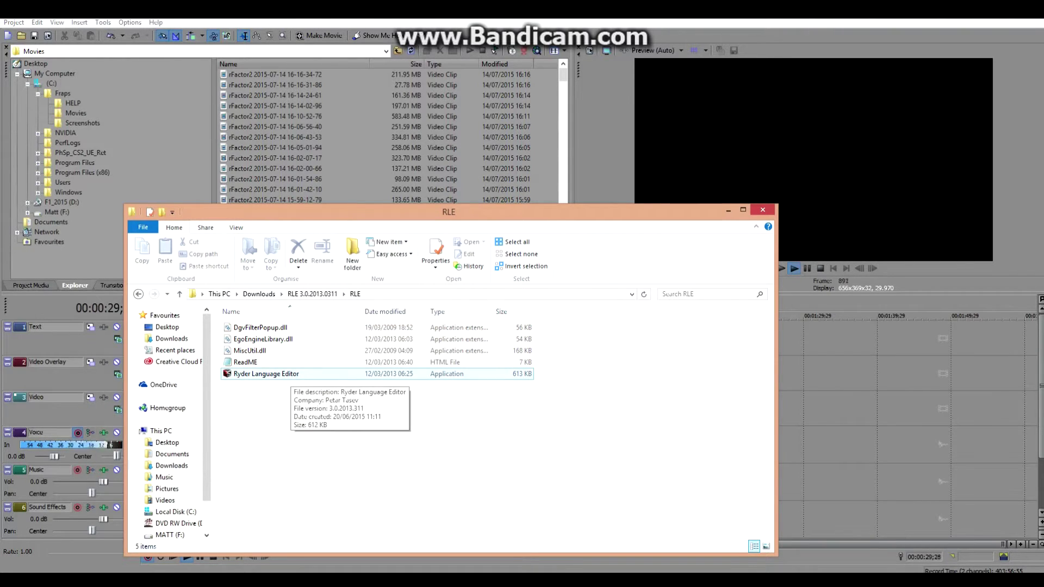
click(291, 375)
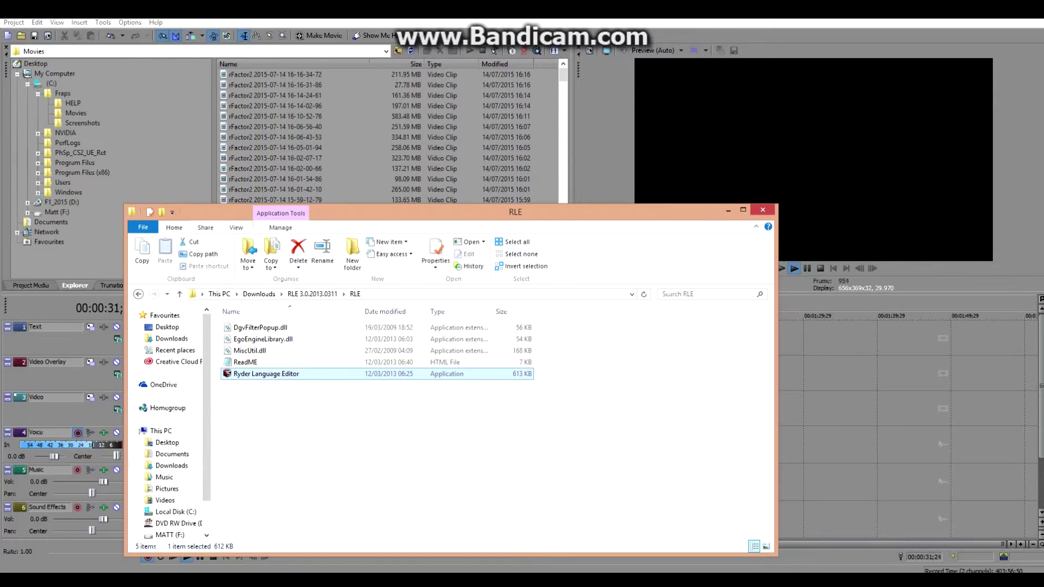
double_click(288, 375)
Open the language_eng file from the localisation folder of the F1 2015 game directory.
click(46, 56)
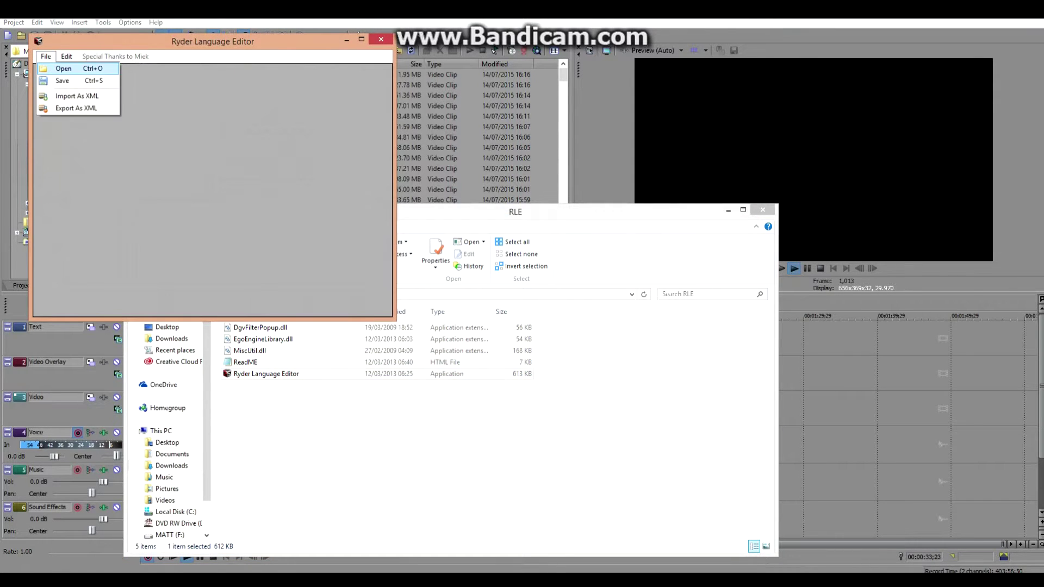
click(64, 68)
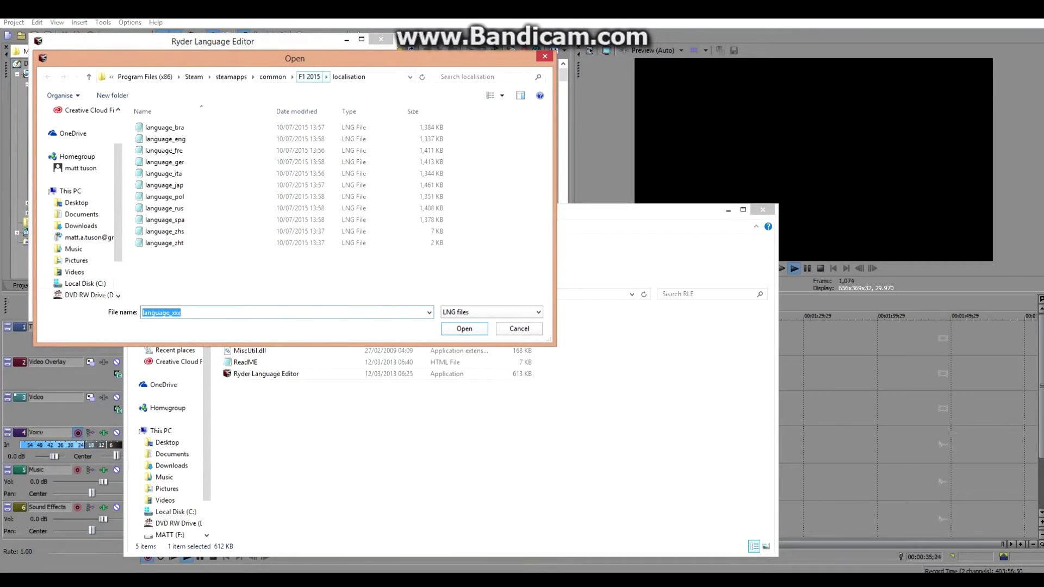
click(309, 77)
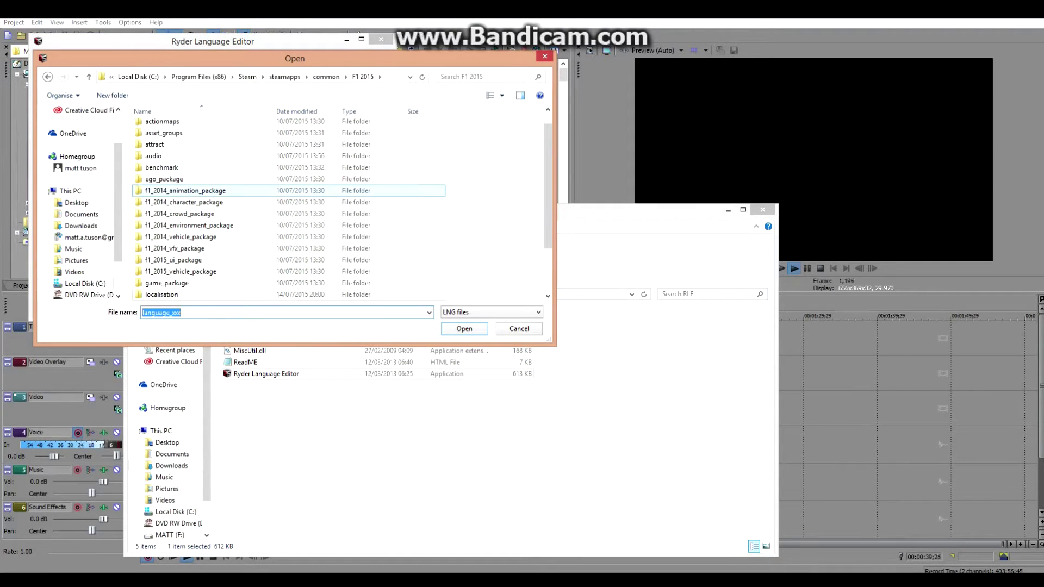
click(486, 173)
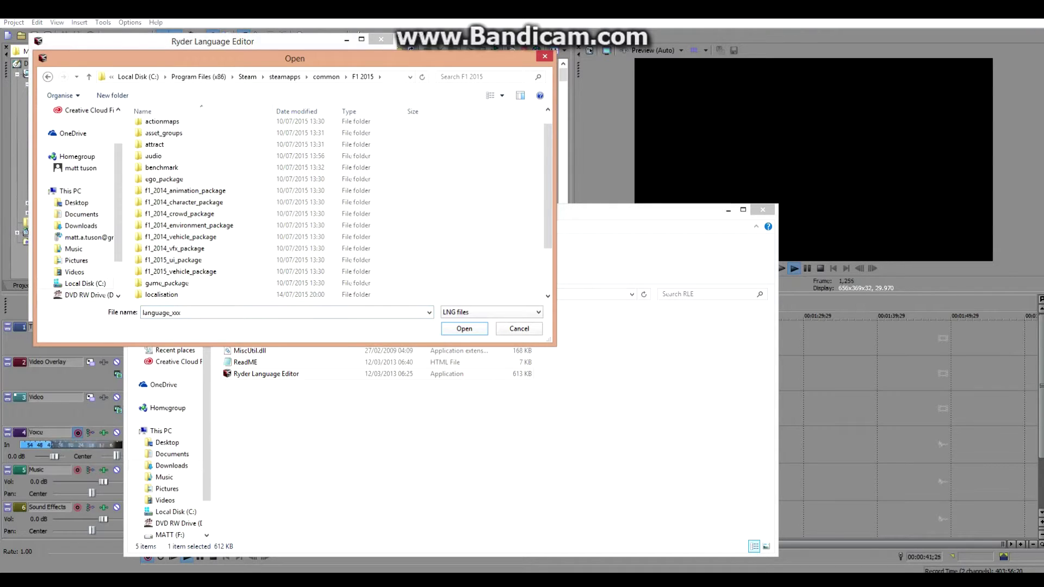
scroll(218, 283, down, 2)
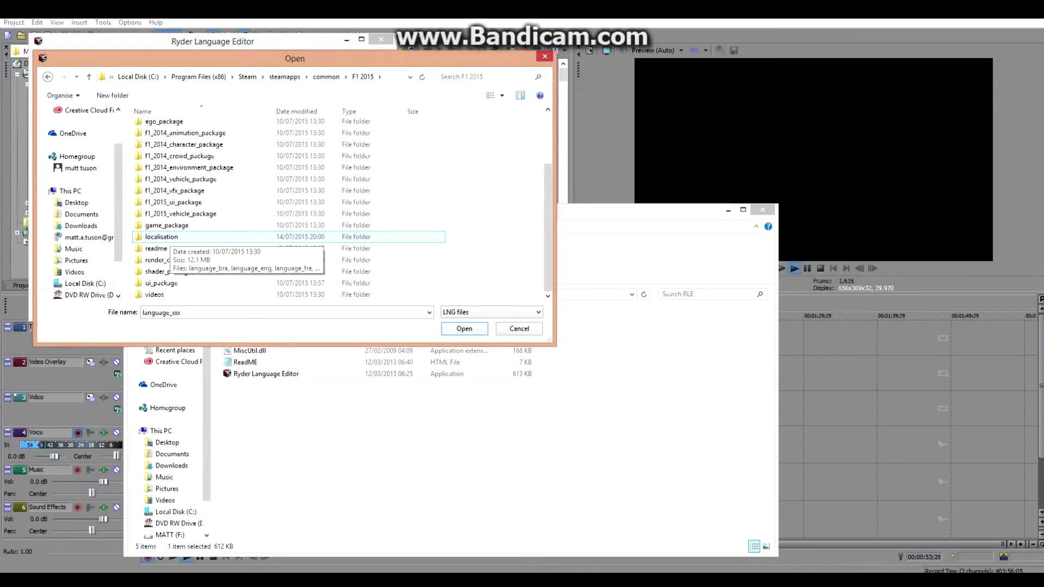
double_click(163, 237)
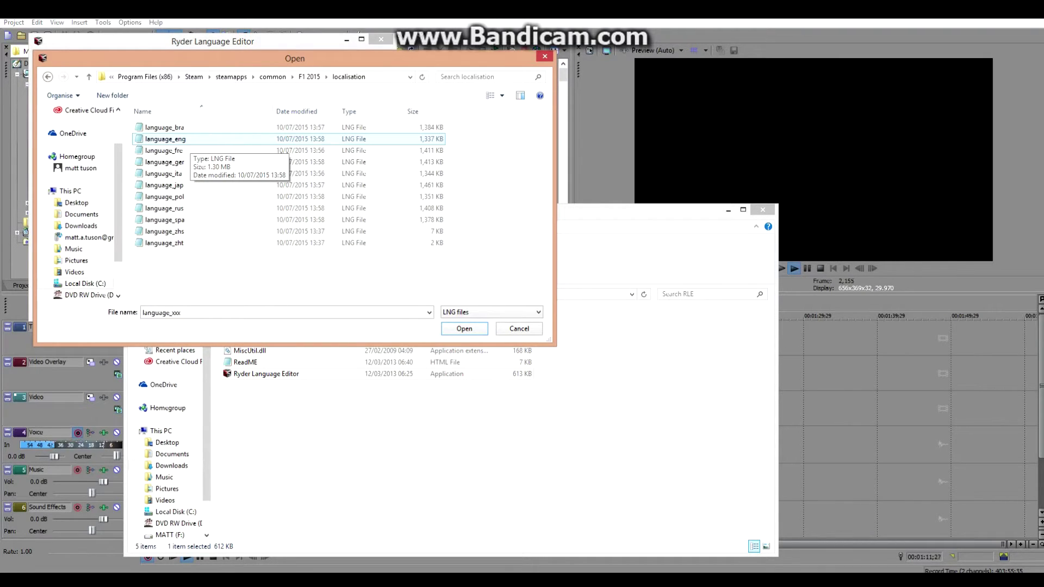
double_click(189, 141)
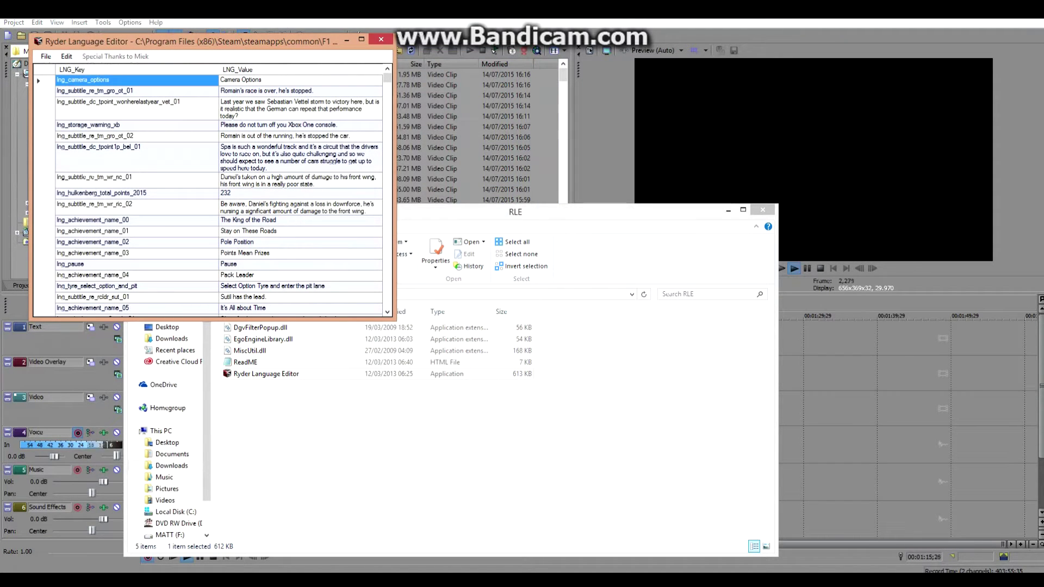
Sort the entries by LNG_Value and replace the lng_carlos value with the replacement driver's first name.
click(299, 70)
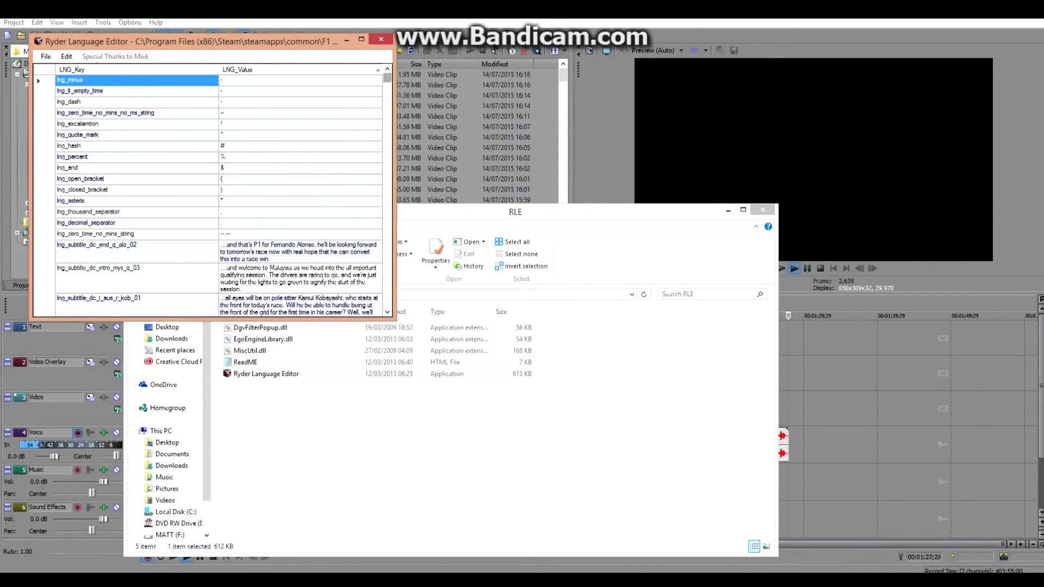
scroll(217, 196, down, 15)
scroll(218, 196, up, 15)
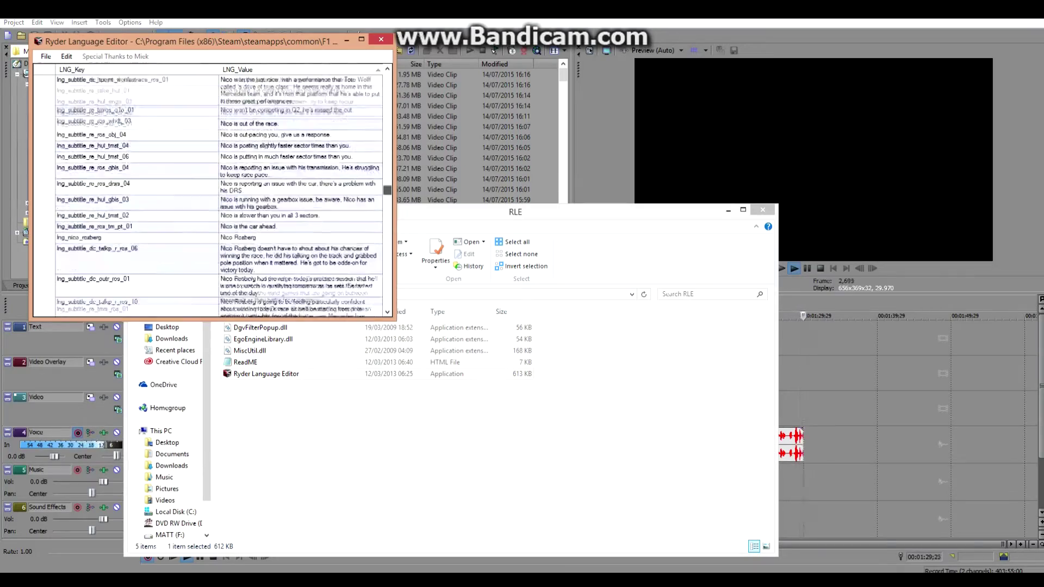
scroll(218, 196, up, 15)
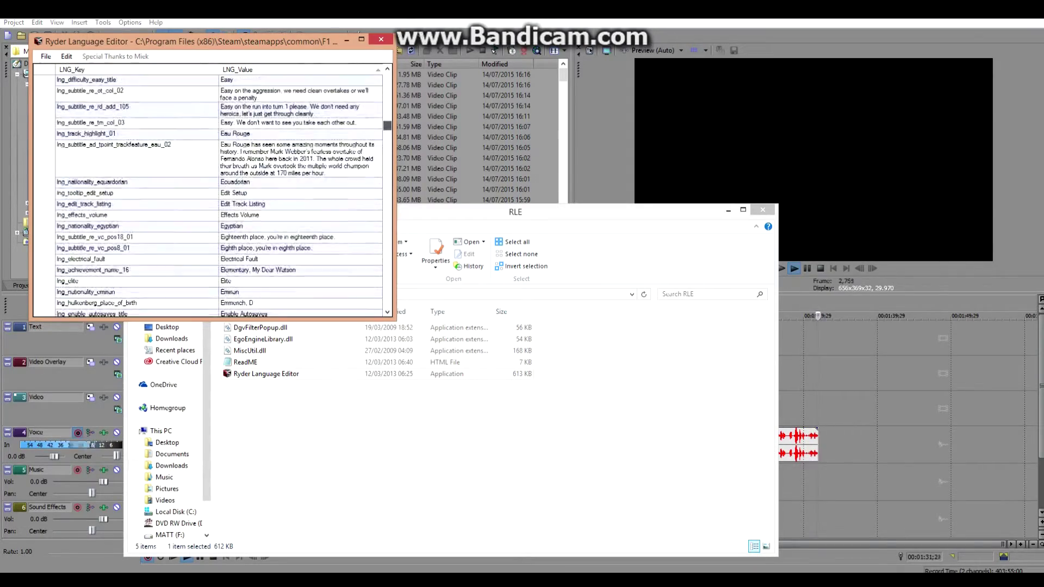
scroll(218, 196, up, 5)
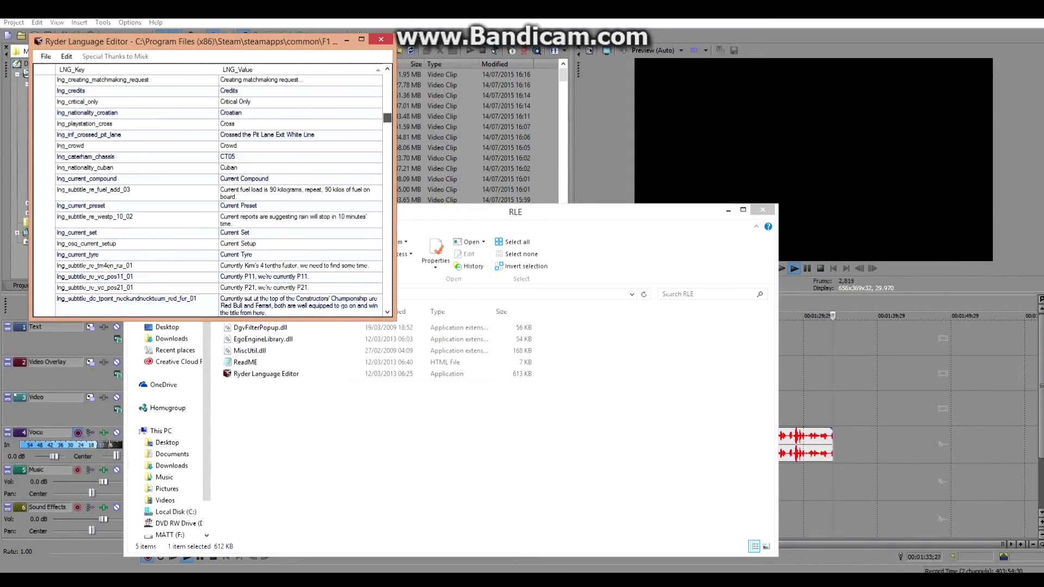
scroll(218, 196, up, 5)
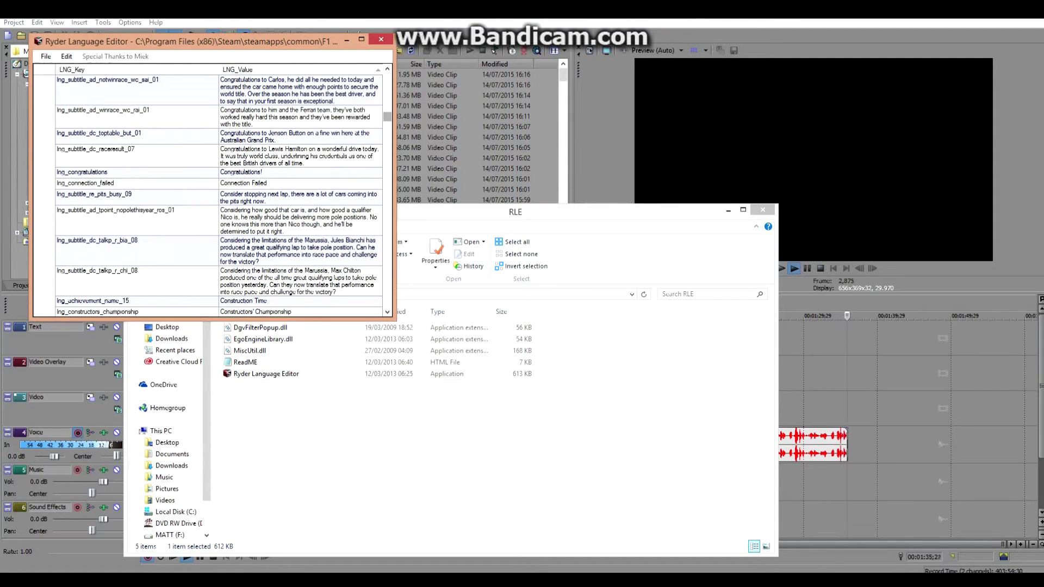
scroll(218, 196, down, 5)
scroll(326, 173, up, 5)
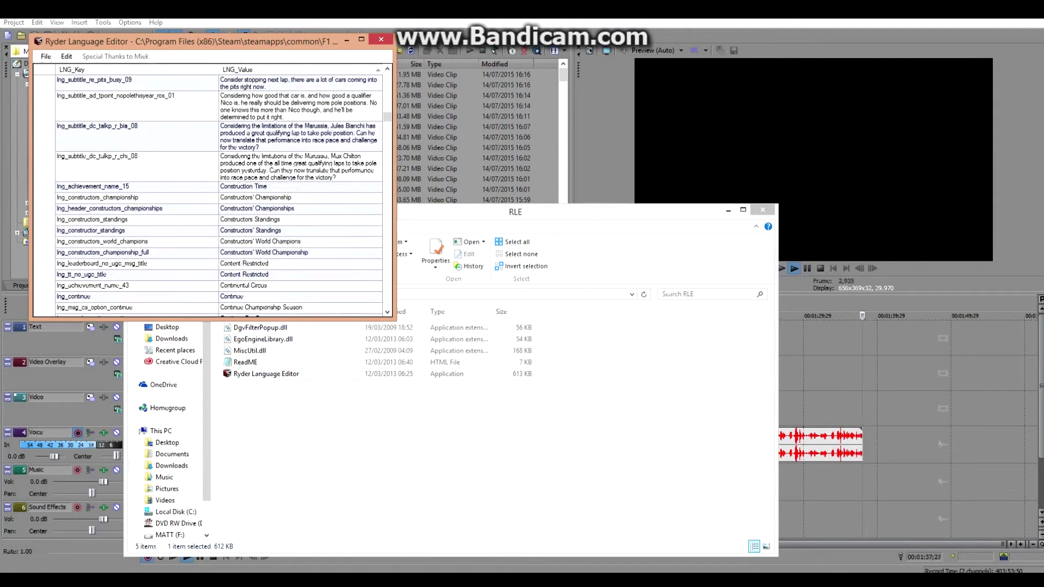
scroll(326, 173, up, 15)
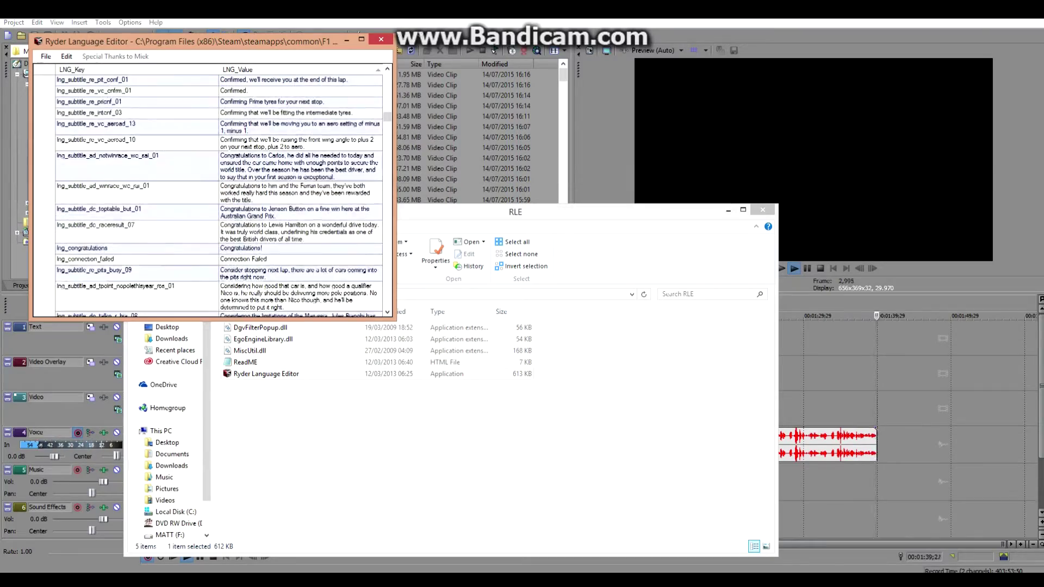
scroll(217, 196, up, 15)
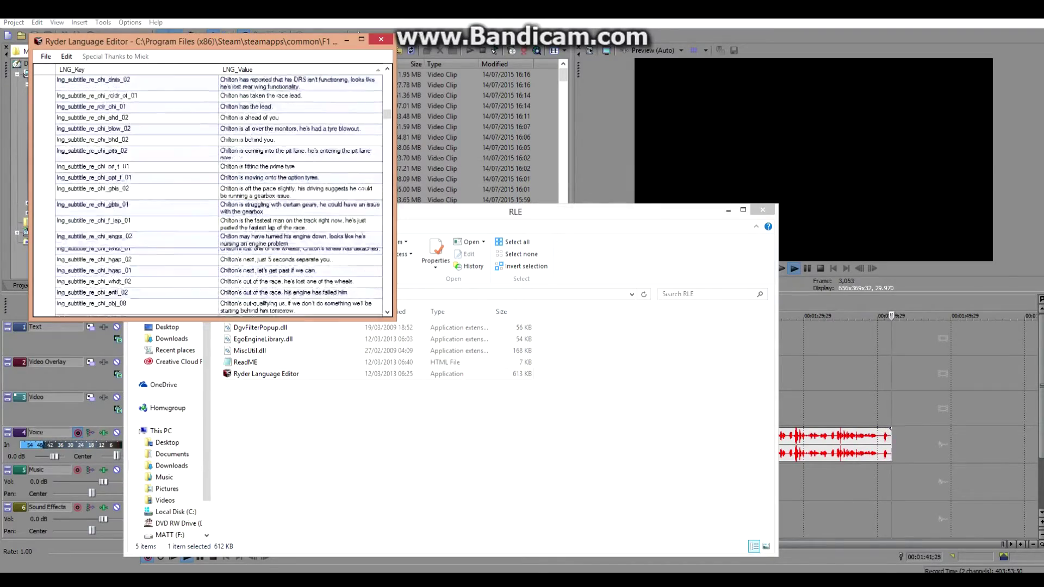
scroll(217, 196, up, 10)
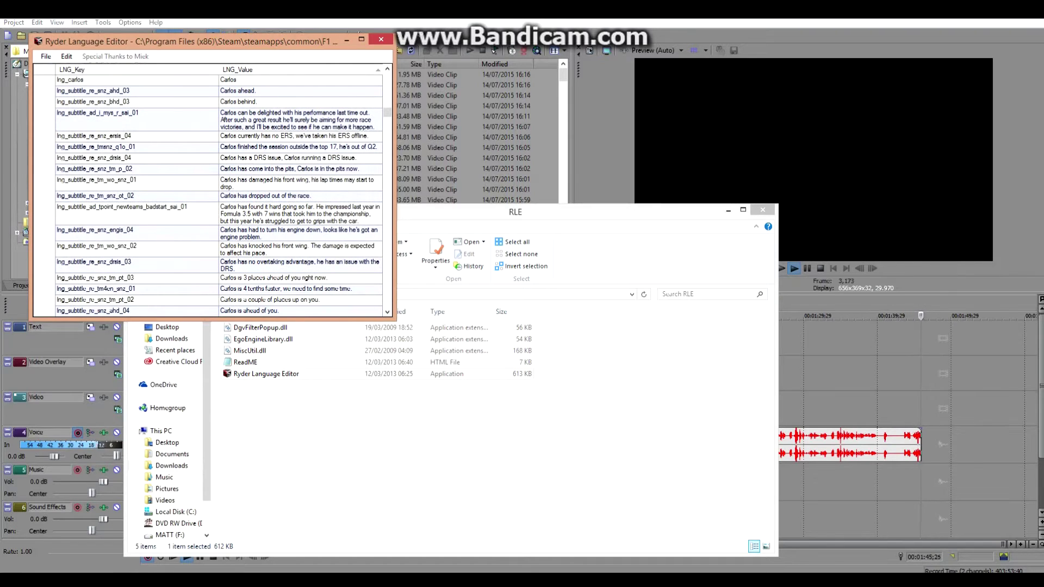
scroll(218, 195, up, 3)
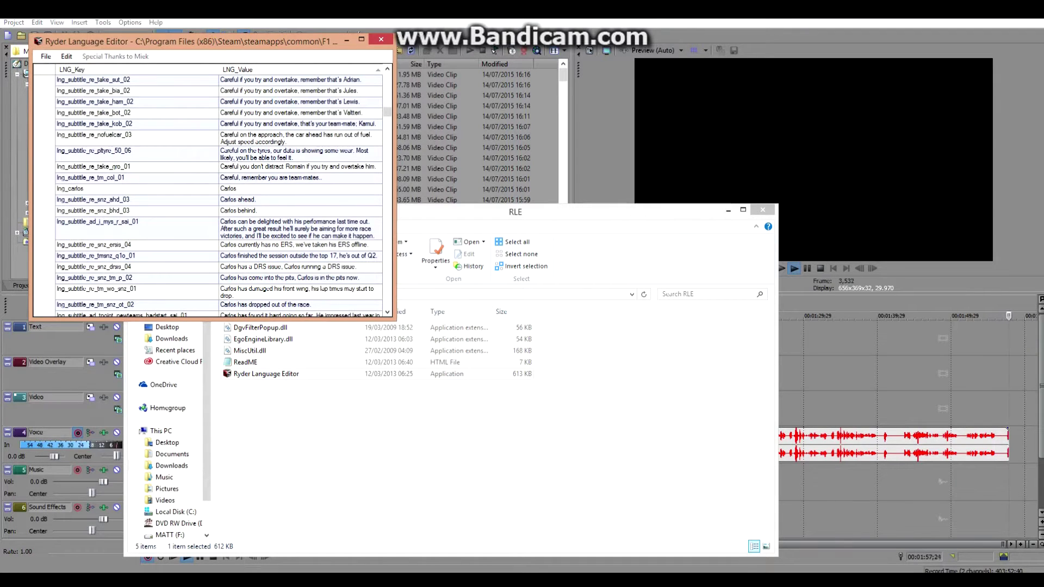
click(245, 189)
click(245, 189)
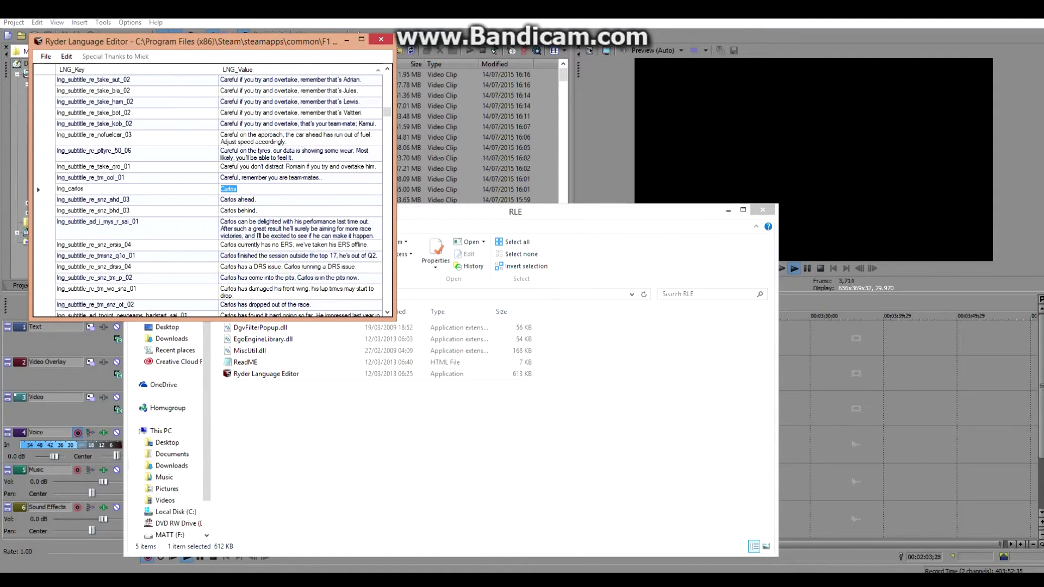
text(David)
click(308, 210)
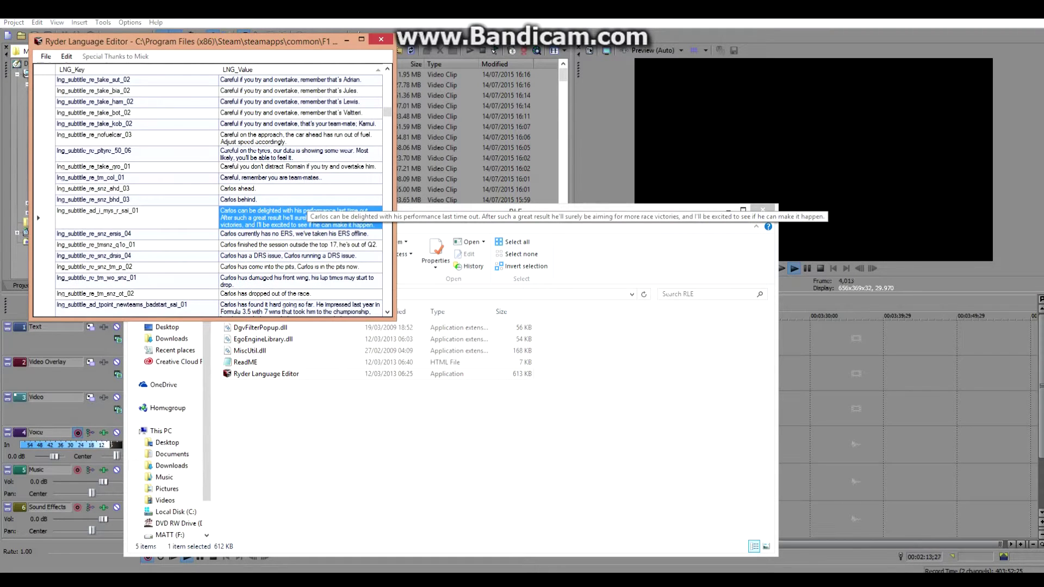
Replace the lng_carlos_sainz value with the replacement driver's full name.
scroll(218, 196, down, 7)
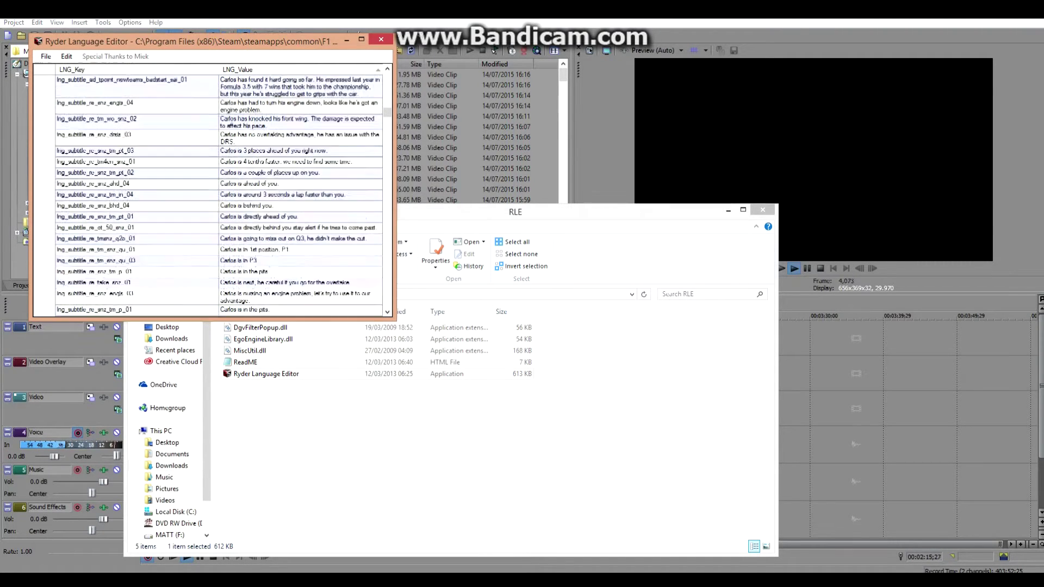
scroll(220, 196, down, 15)
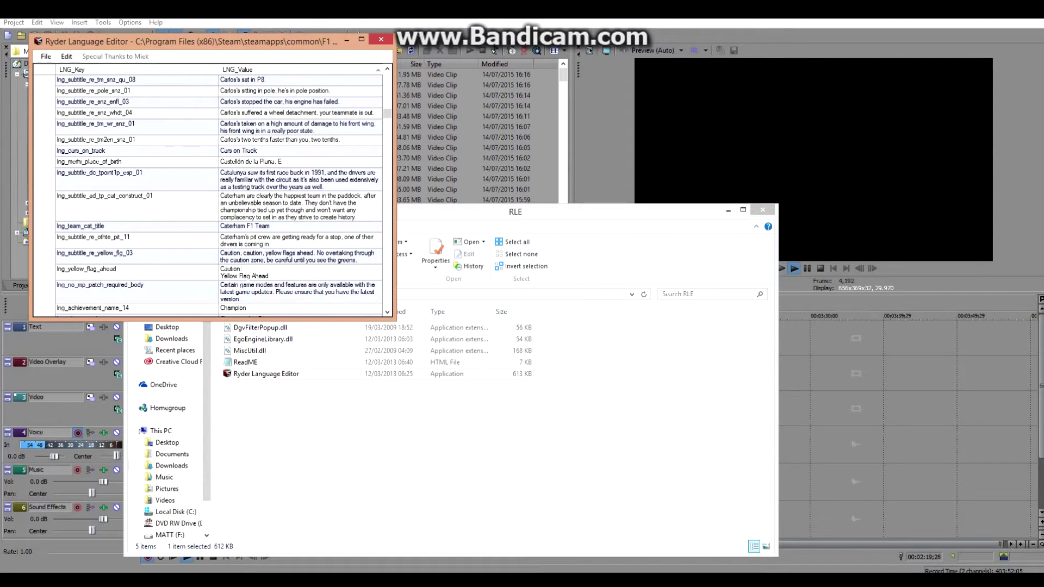
scroll(219, 195, up, 3)
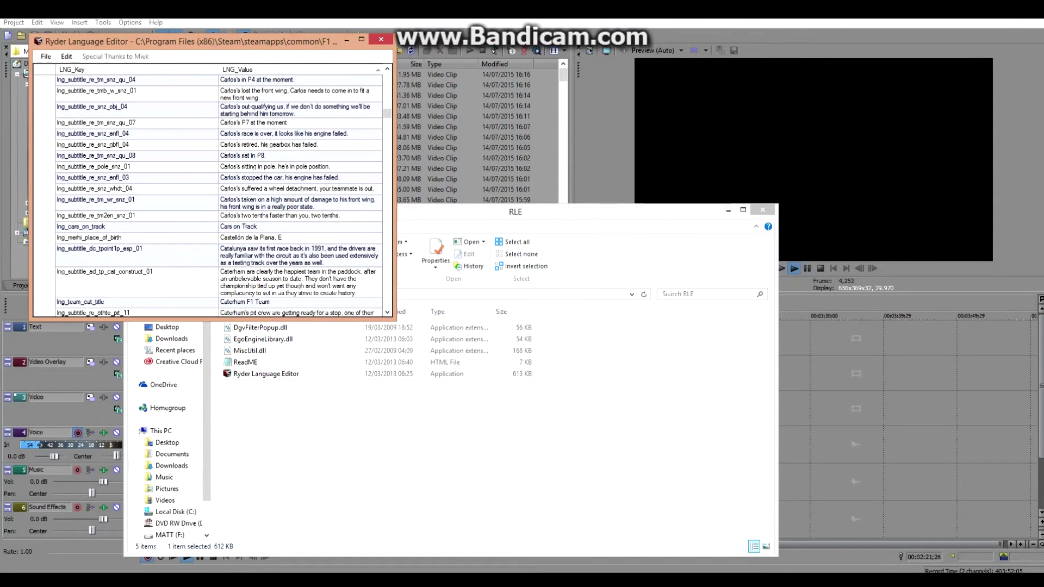
scroll(219, 196, down, 2)
scroll(220, 196, up, 10)
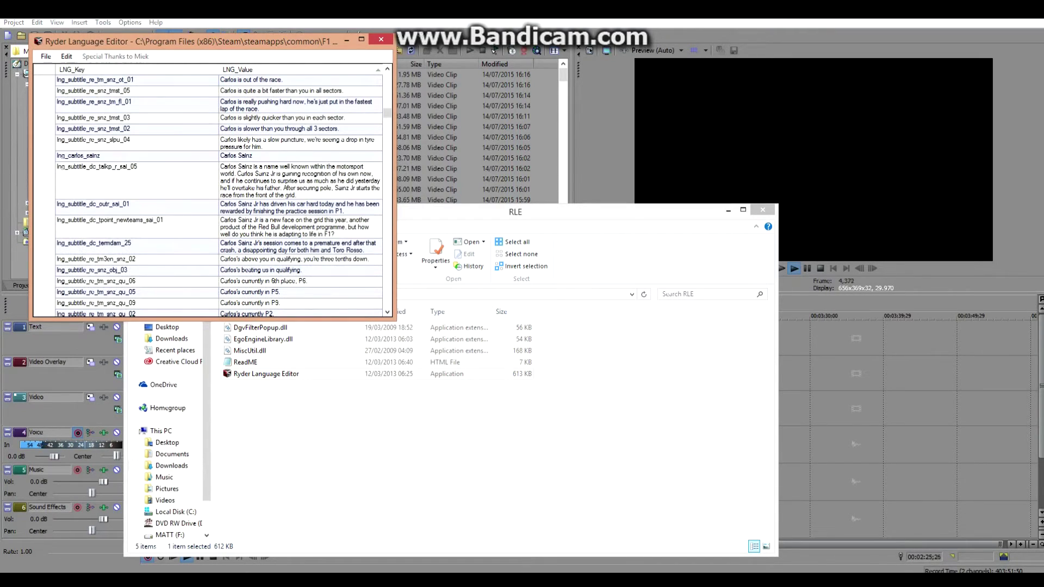
click(236, 156)
click(236, 156)
text(Du)
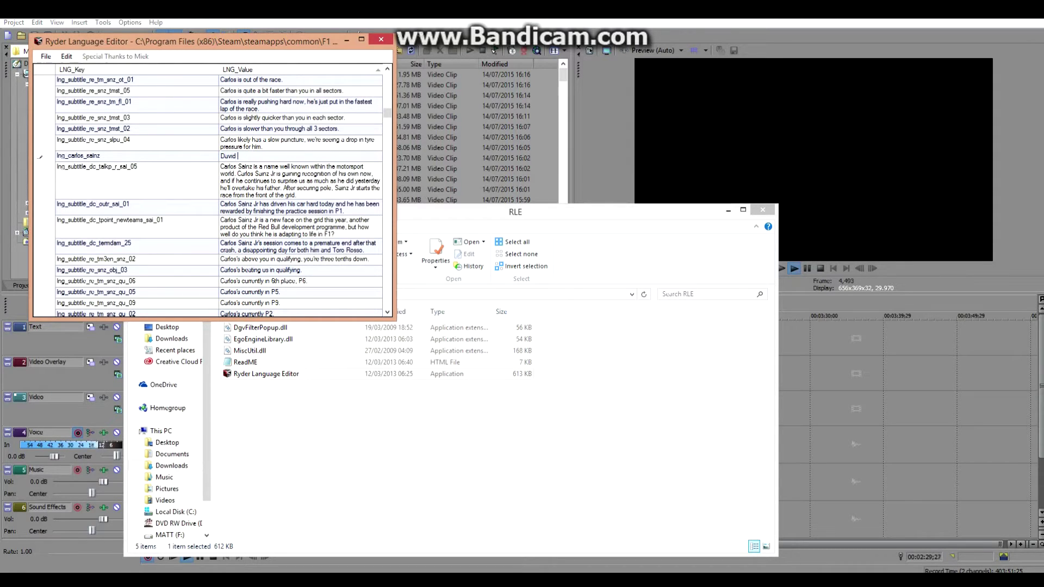
text(vid Williams)
key(Return)
Replace the lng_c_sainz value with the replacement driver's first initial and surname.
scroll(208, 193, up, 6)
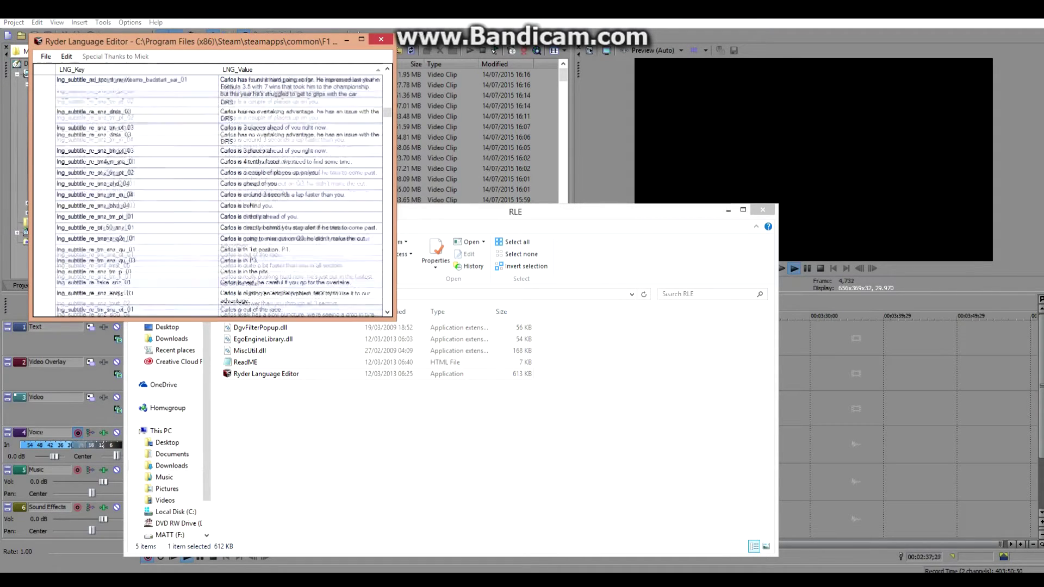
scroll(209, 196, up, 7)
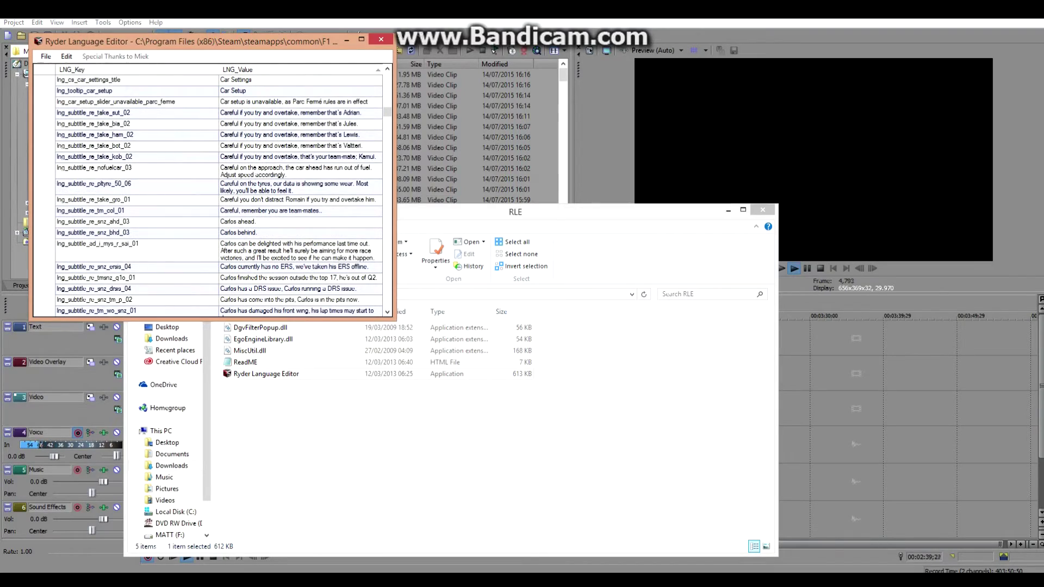
scroll(208, 196, up, 10)
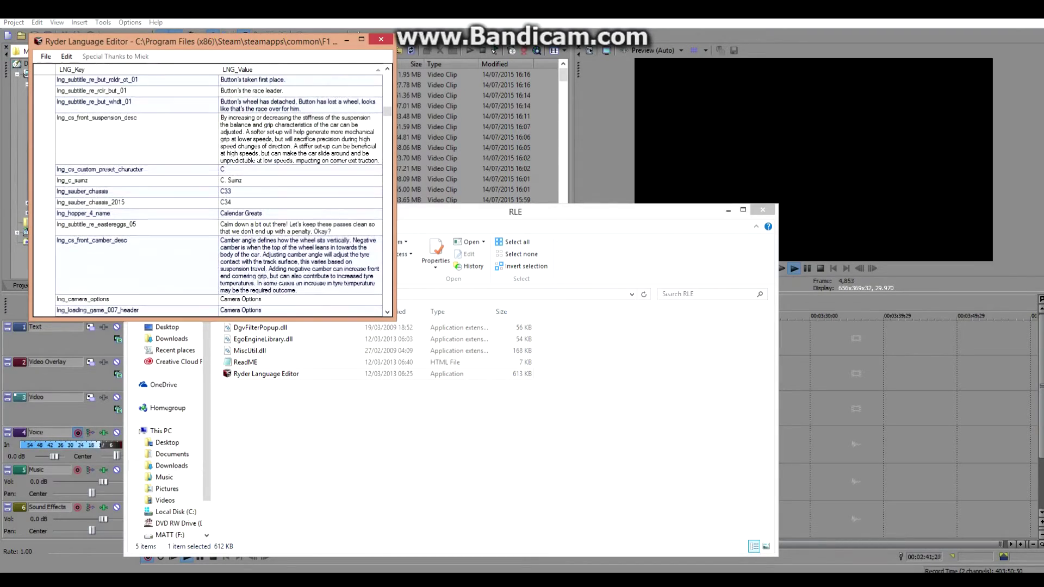
scroll(208, 196, up, 1)
scroll(209, 196, down, 2)
click(272, 143)
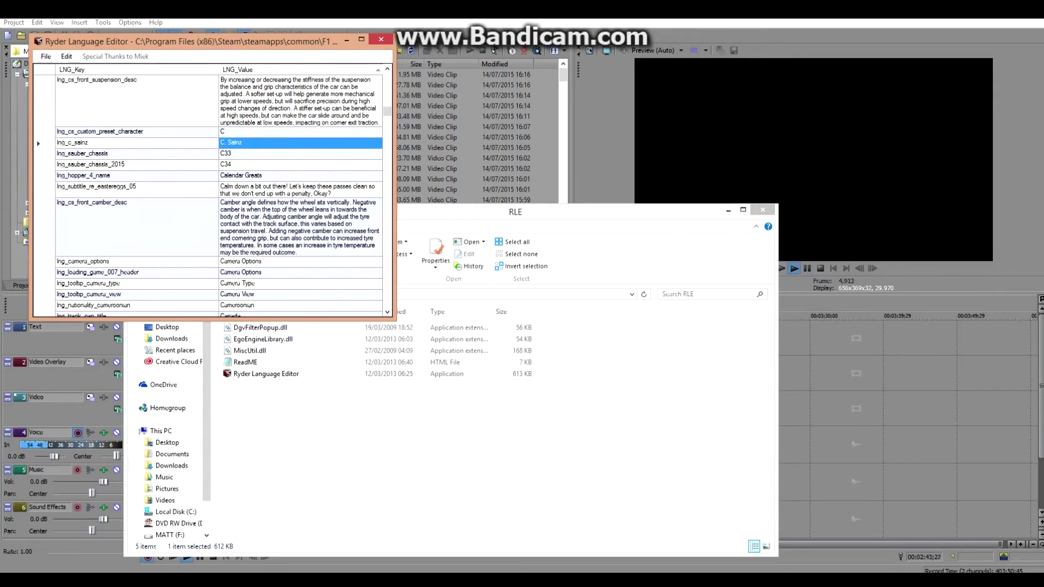
click(271, 143)
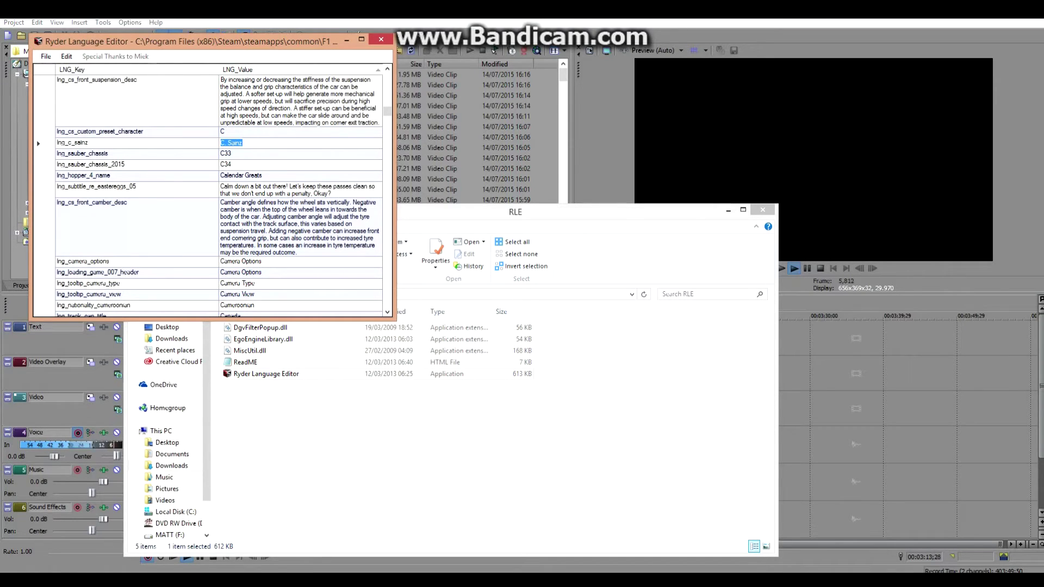
text(D. Walliams)
click(283, 273)
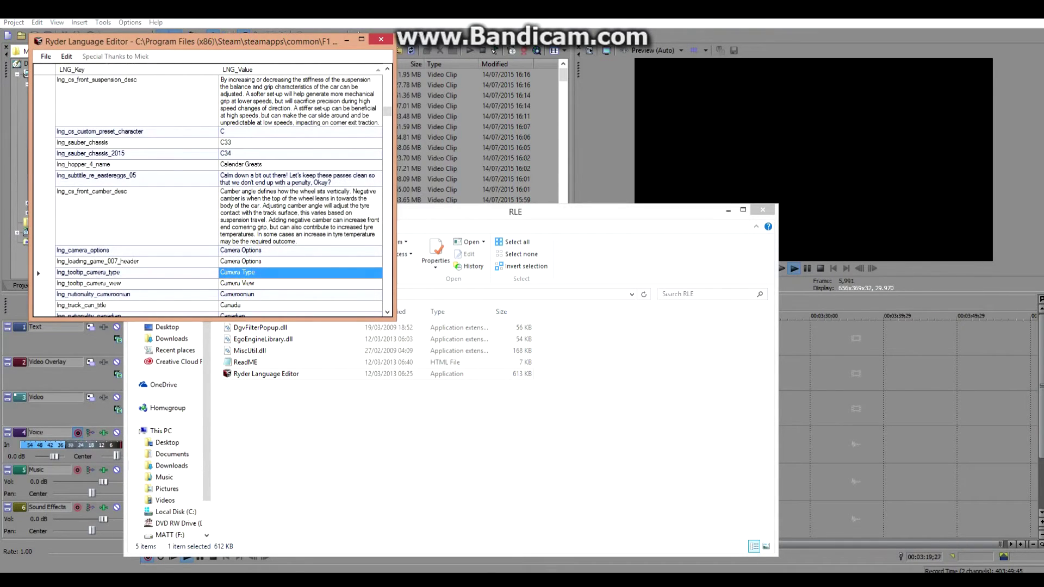
Replace the lng_sainz value with the replacement driver's surname.
scroll(208, 190, down, 15)
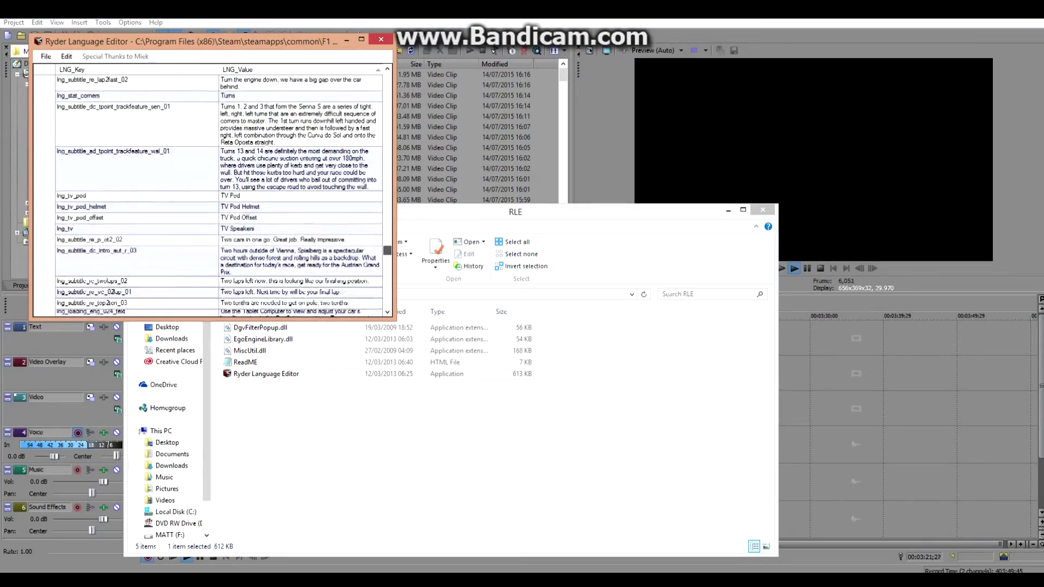
scroll(208, 191, up, 10)
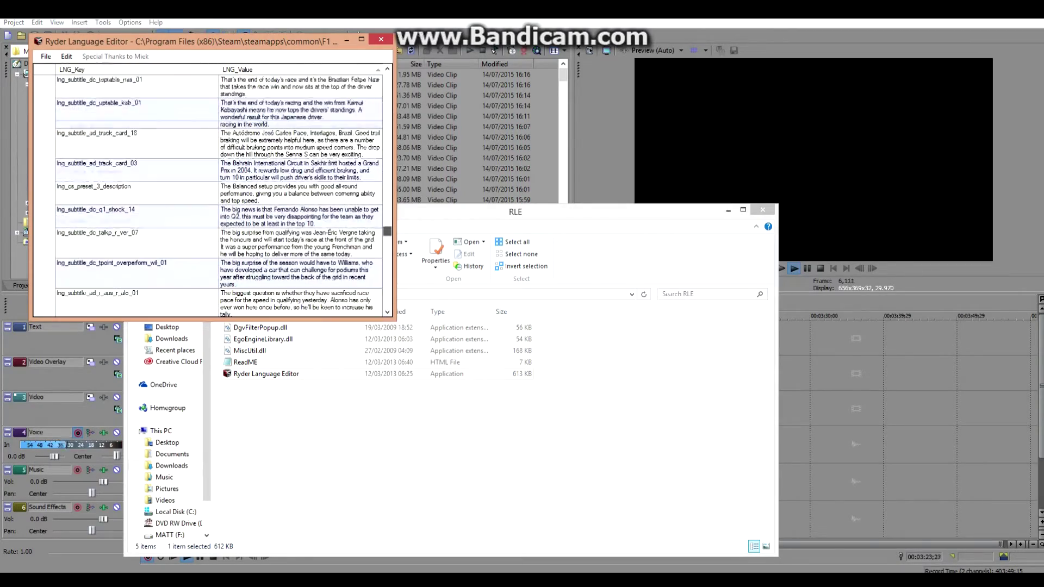
scroll(209, 190, up, 6)
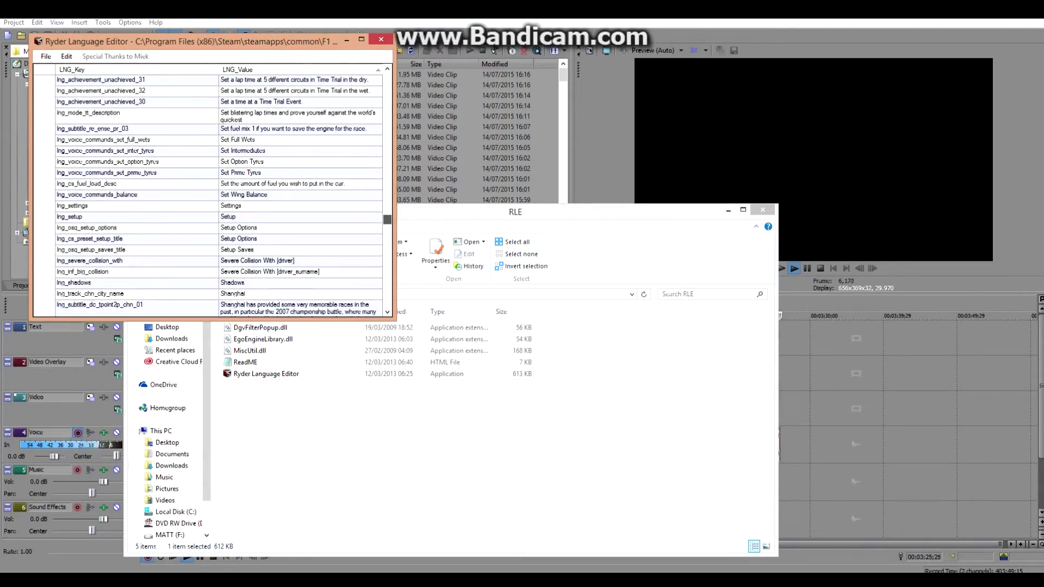
scroll(208, 190, up, 6)
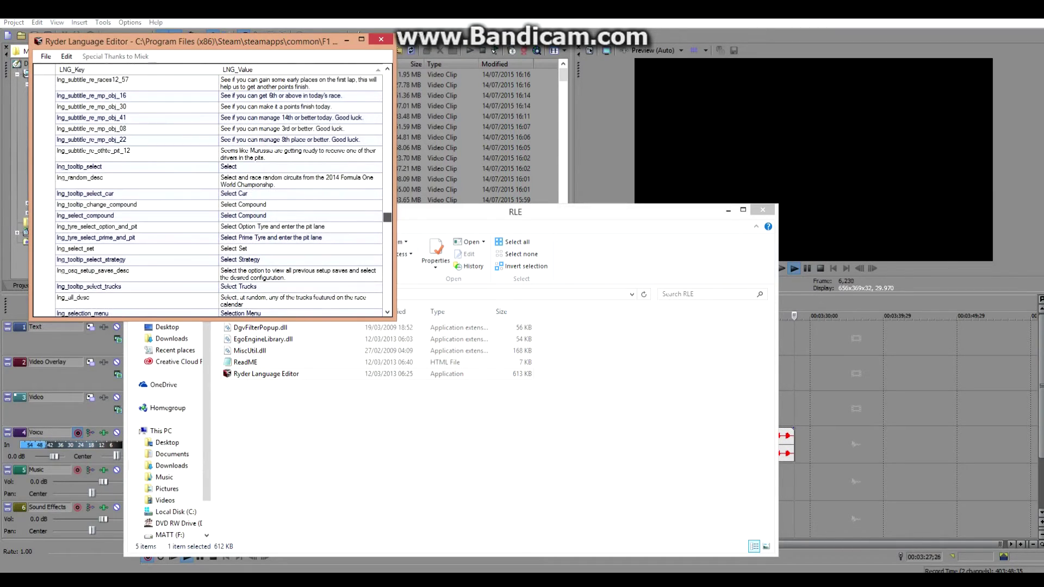
scroll(208, 191, up, 6)
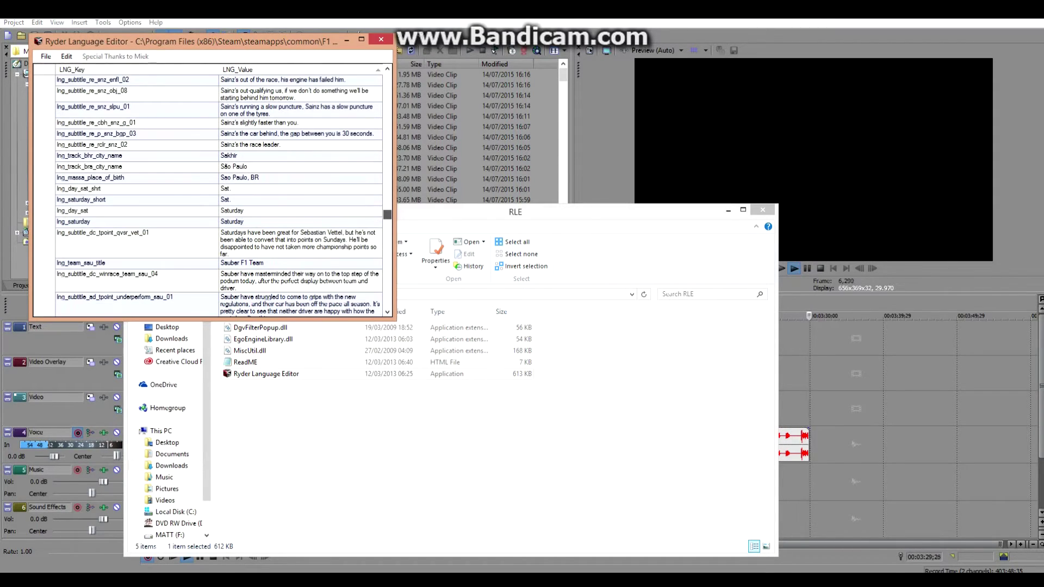
scroll(208, 190, up, 6)
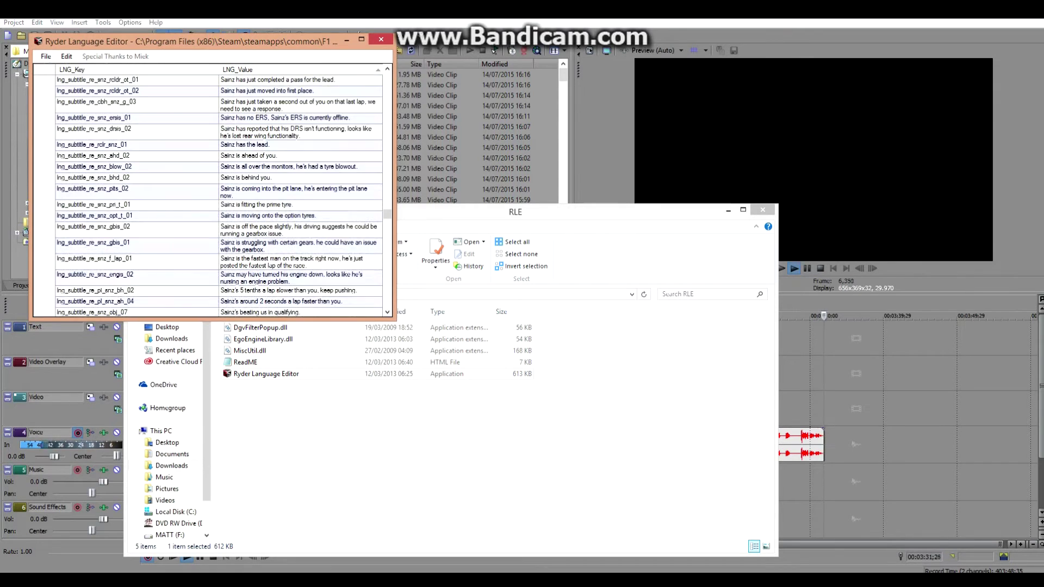
scroll(261, 191, up, 1)
double_click(261, 191)
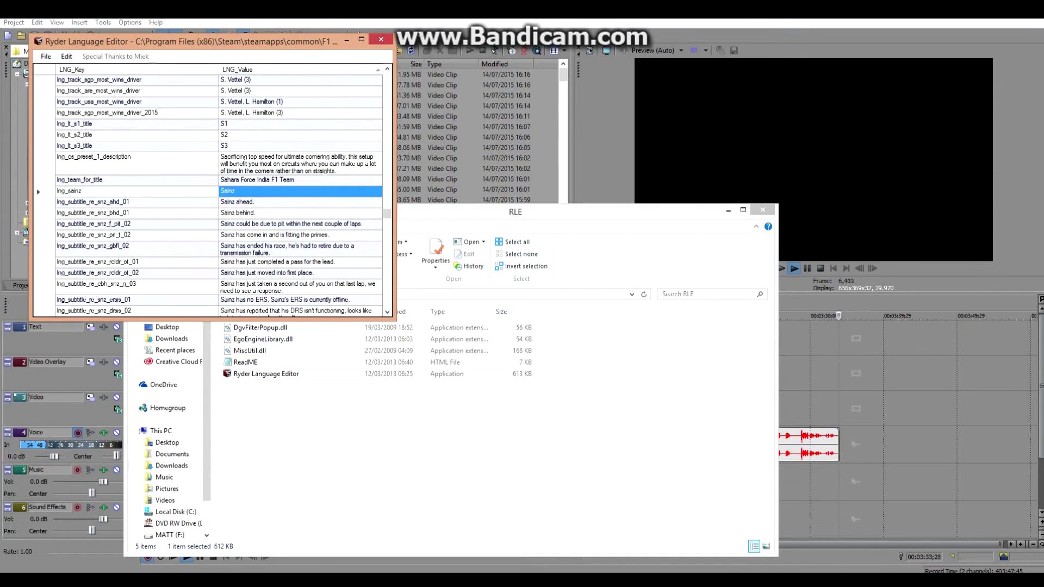
text(Walliams)
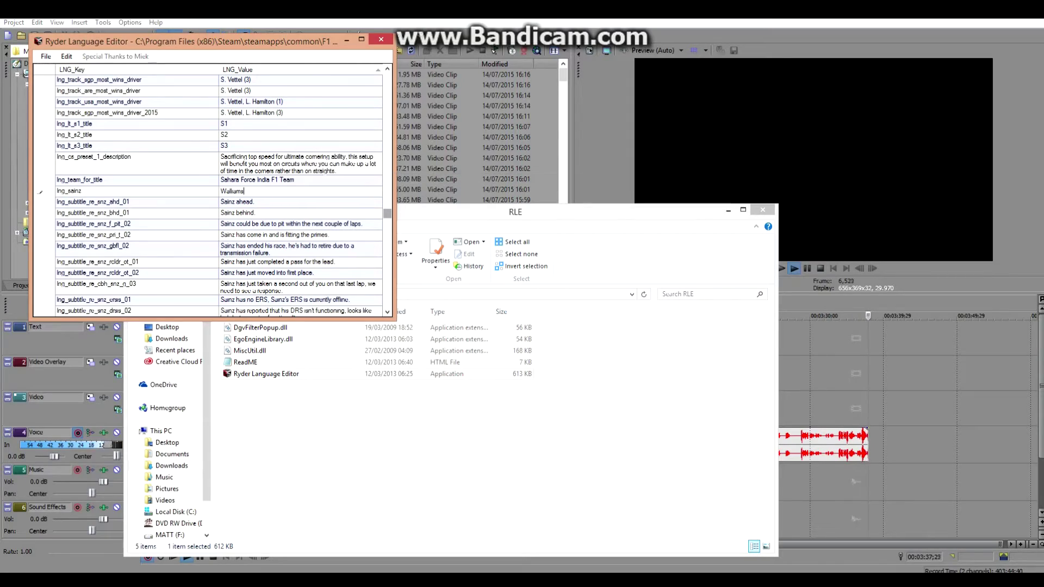
In the lng_drivers_toro_rosso_2015 entry, replace only "C. Sainz" with the replacement driver's first initial and surname.
scroll(208, 191, up, 5)
scroll(208, 190, up, 10)
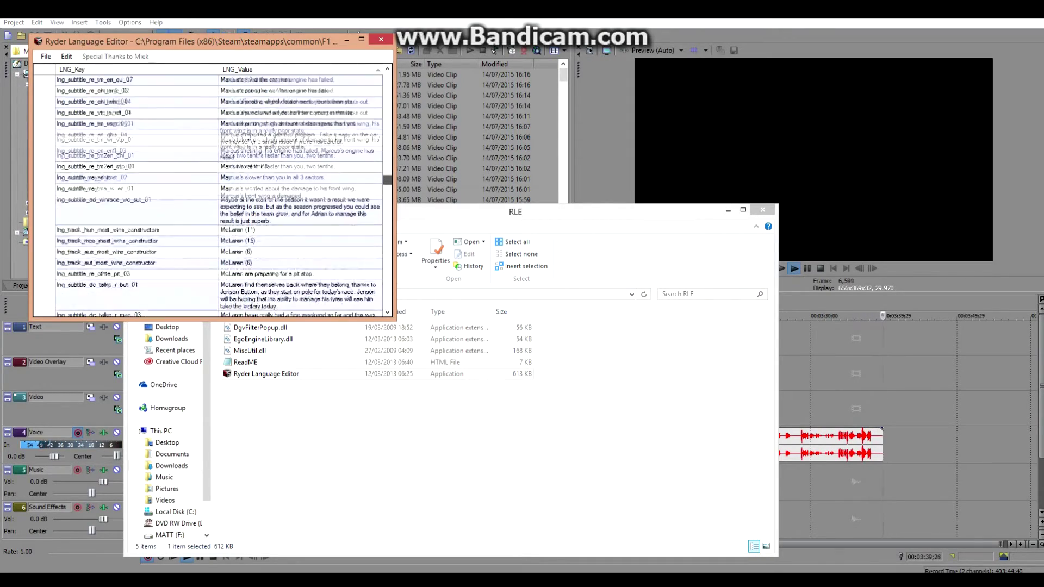
scroll(209, 191, down, 10)
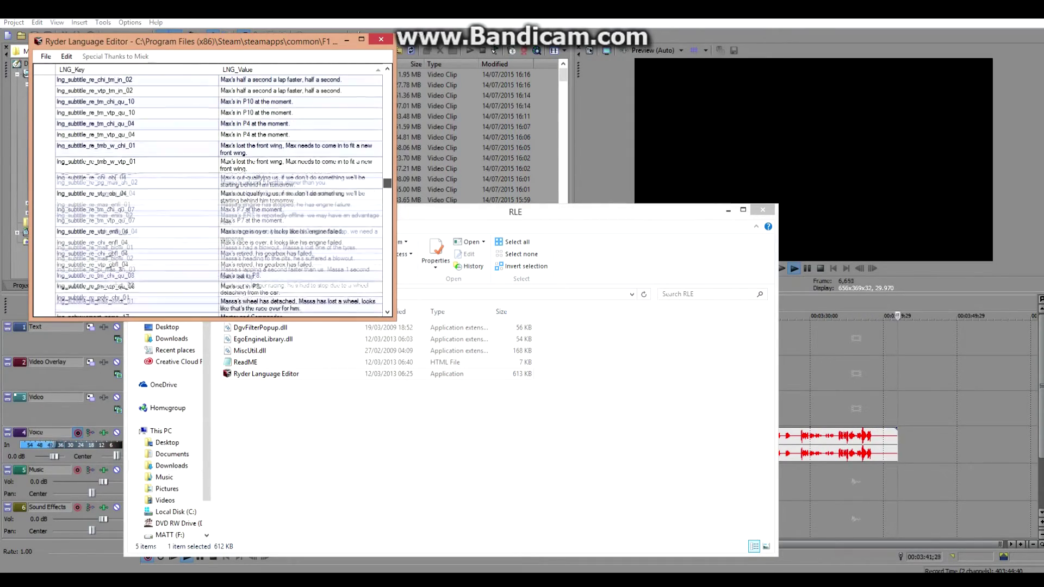
scroll(208, 190, down, 3)
scroll(208, 190, down, 3)
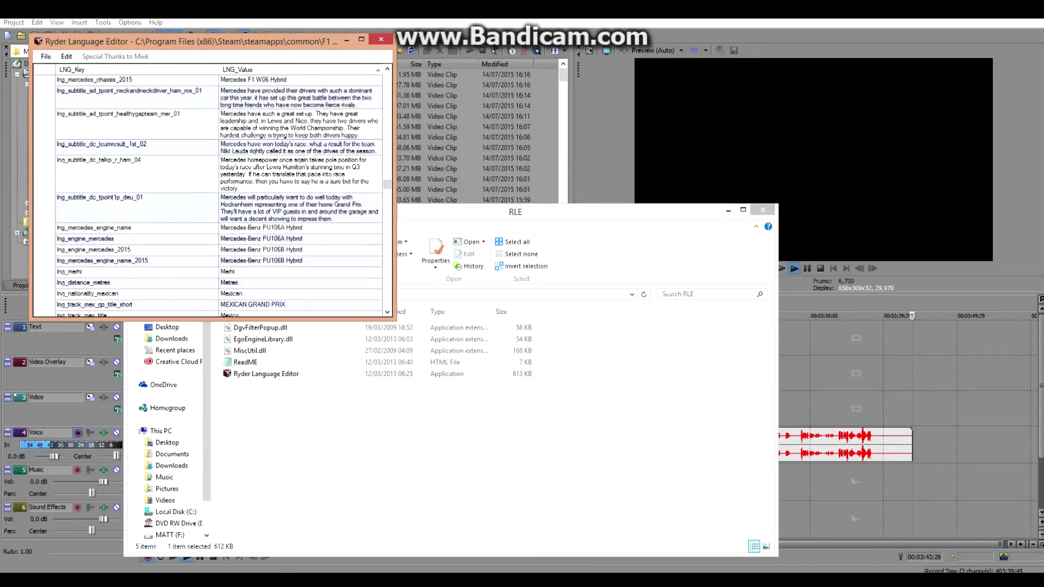
scroll(209, 191, up, 8)
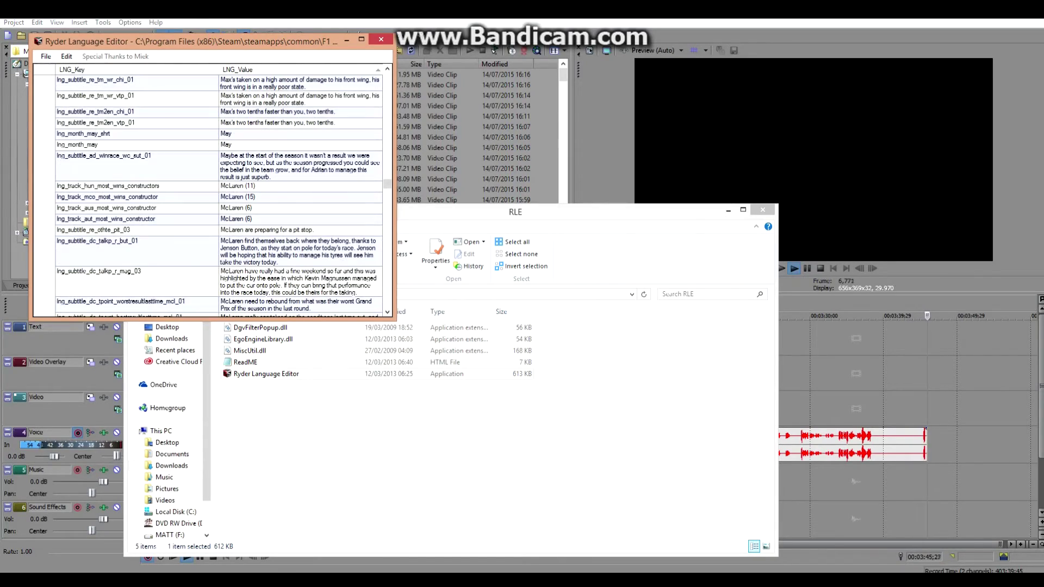
scroll(209, 190, up, 8)
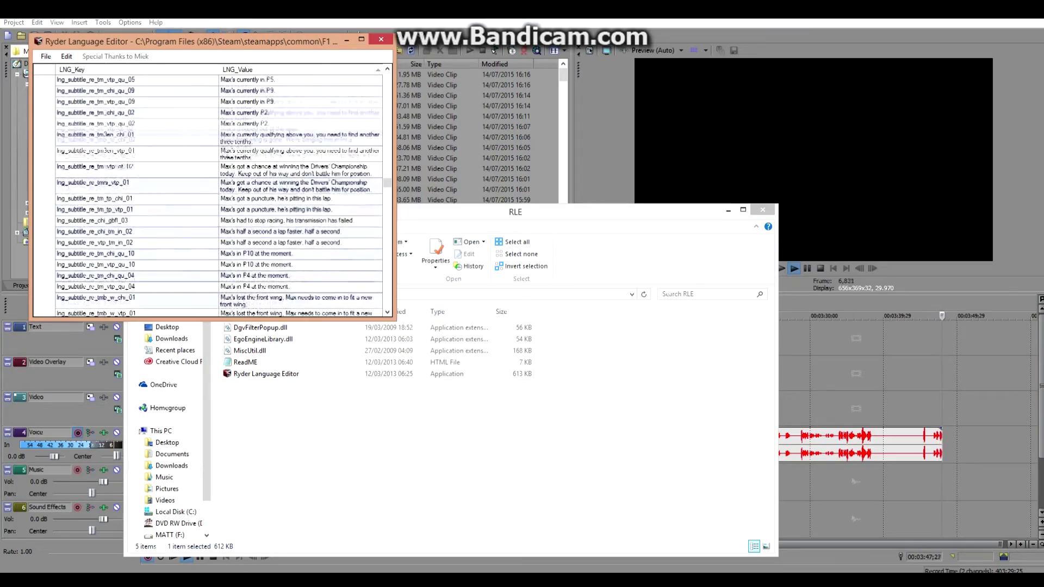
scroll(208, 191, up, 10)
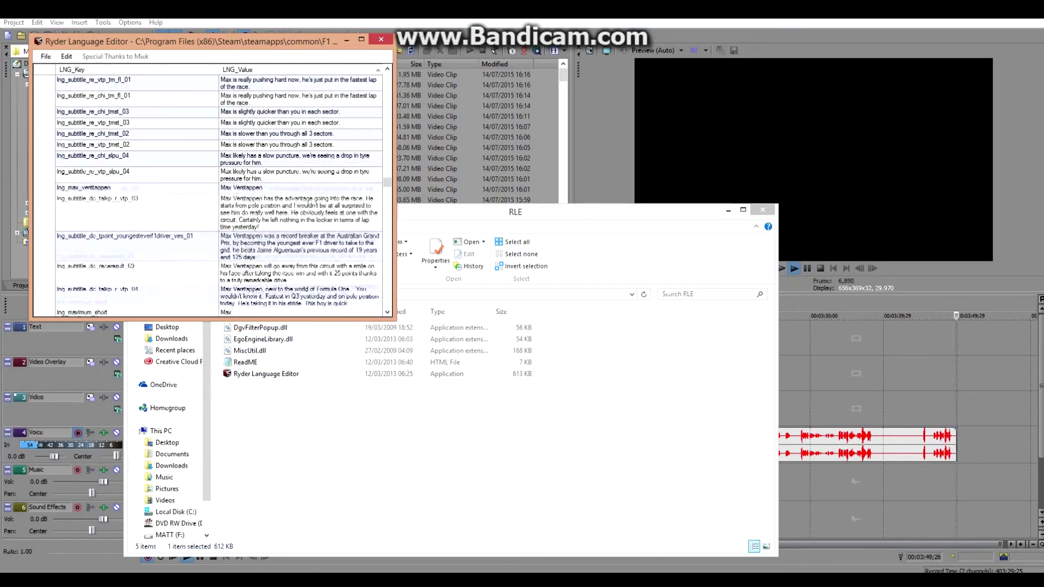
scroll(208, 190, up, 12)
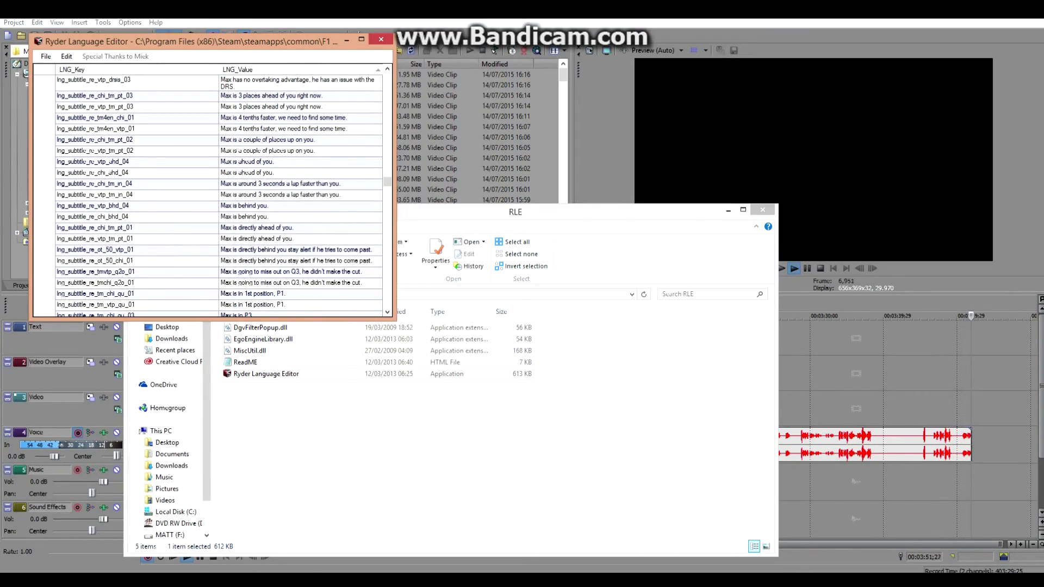
scroll(208, 190, up, 12)
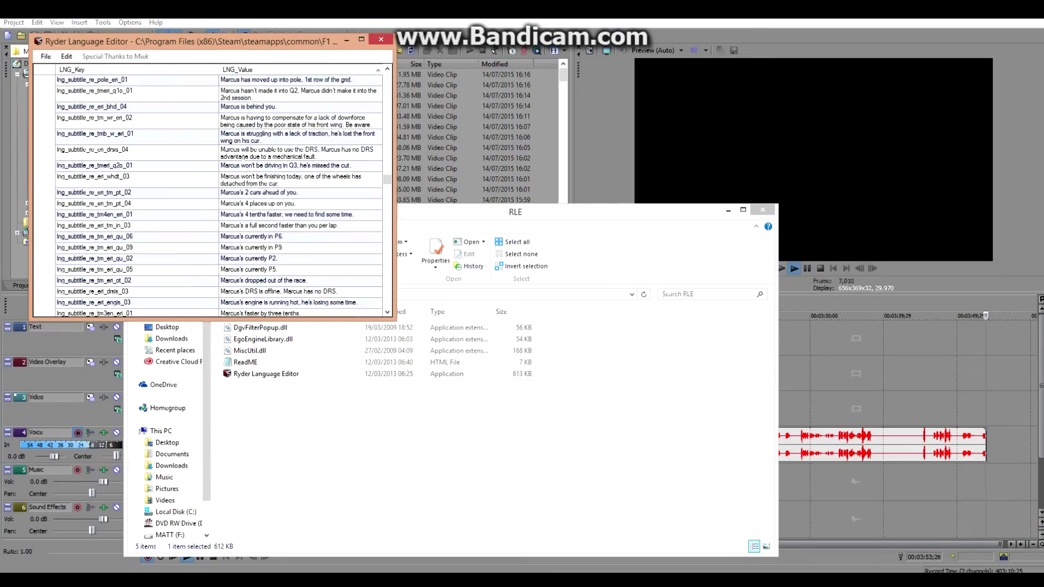
scroll(208, 190, up, 12)
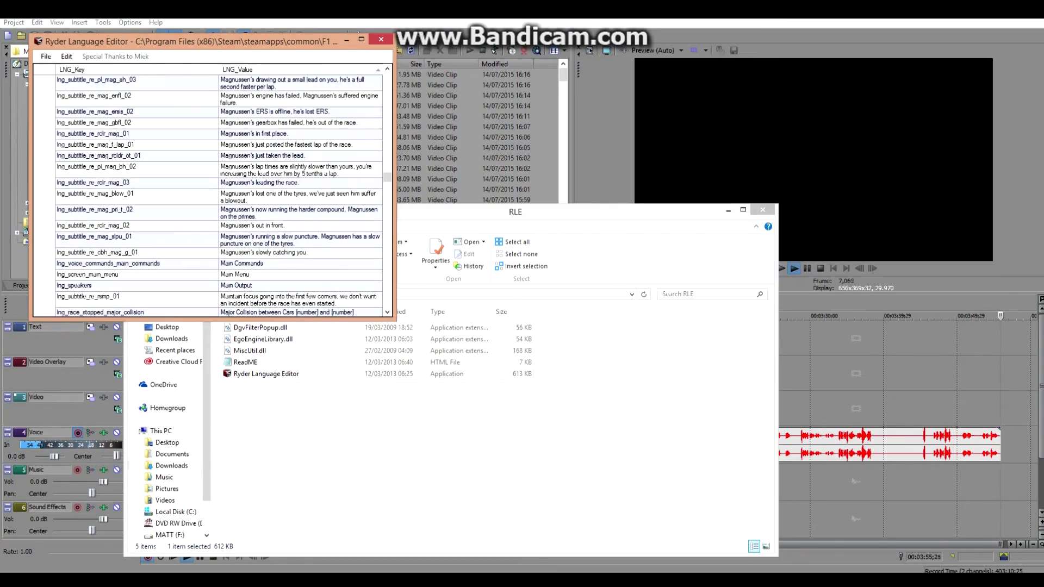
scroll(208, 191, up, 10)
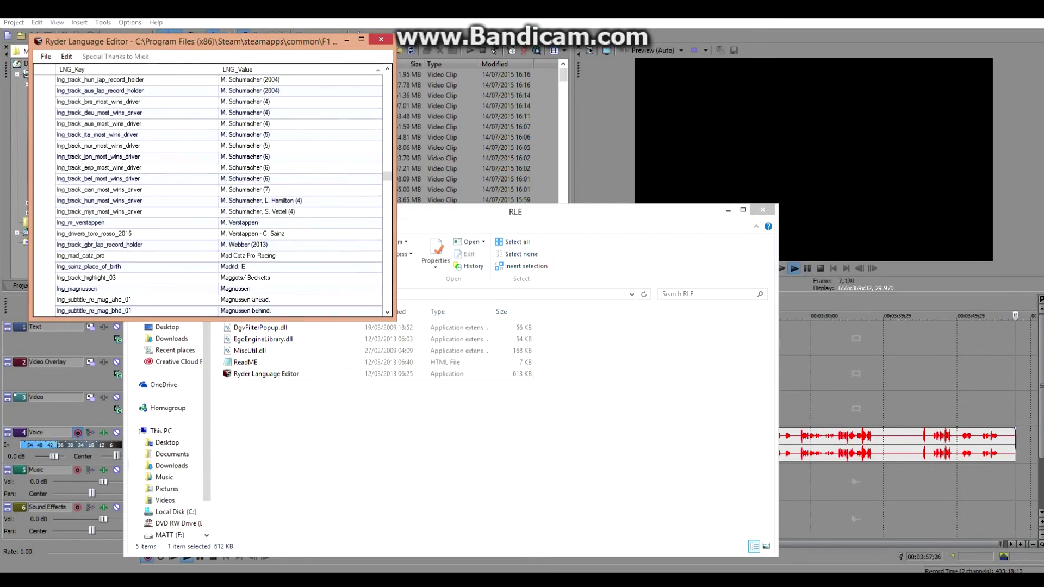
click(286, 235)
click(287, 234)
drag(287, 234, 264, 234)
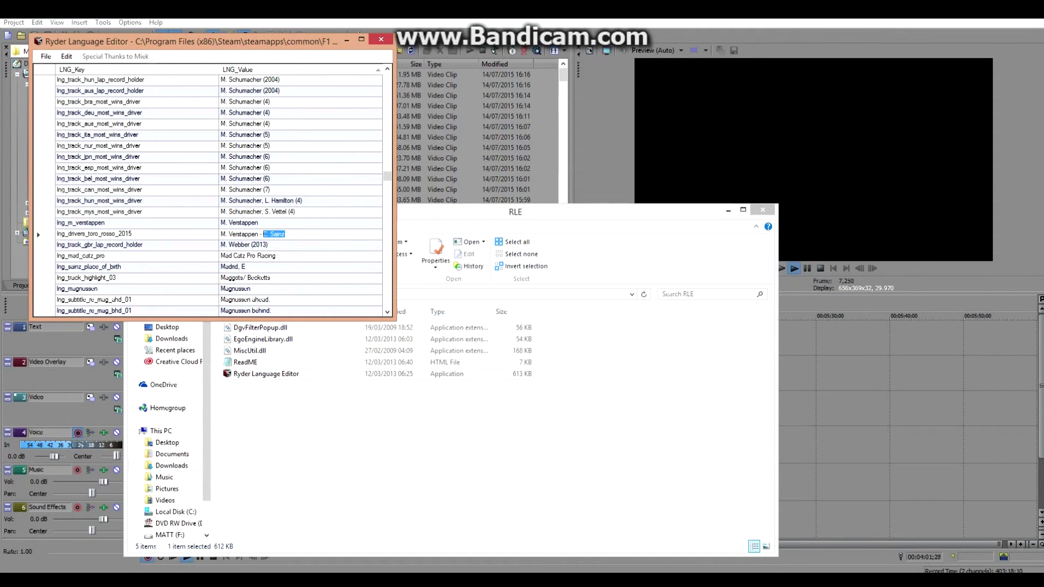
text(D. Walliams)
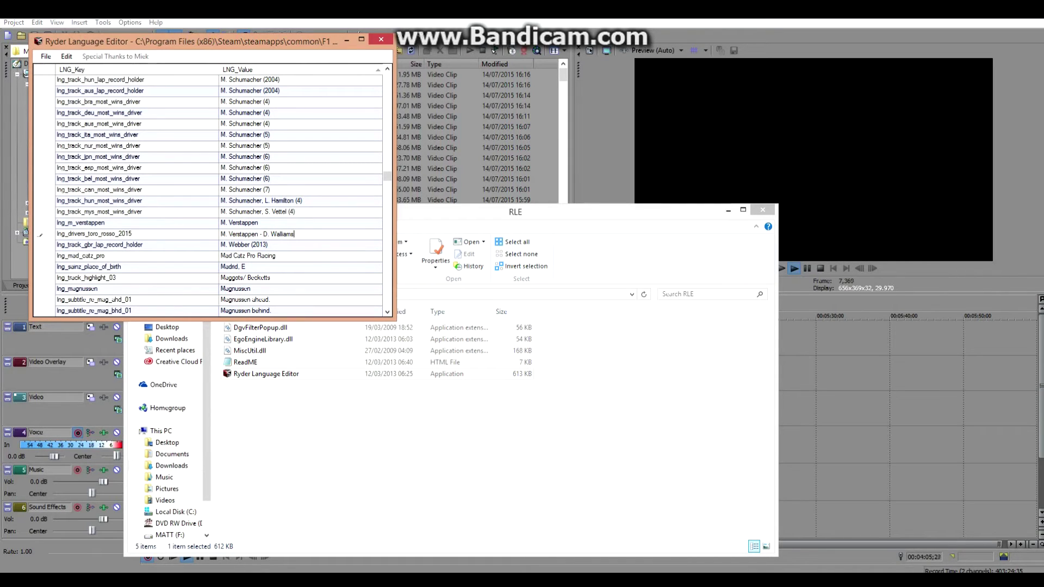
click(267, 277)
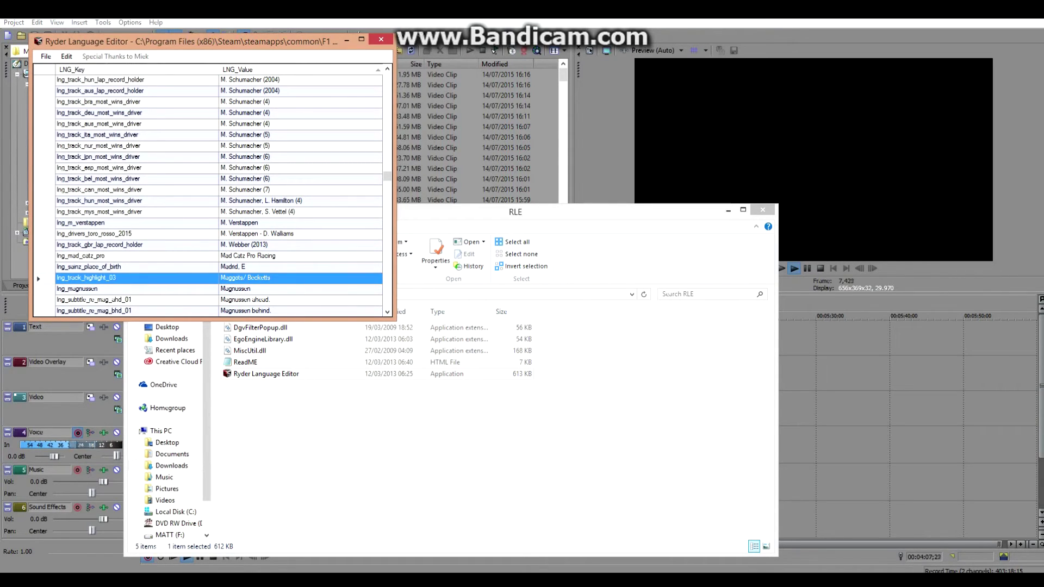